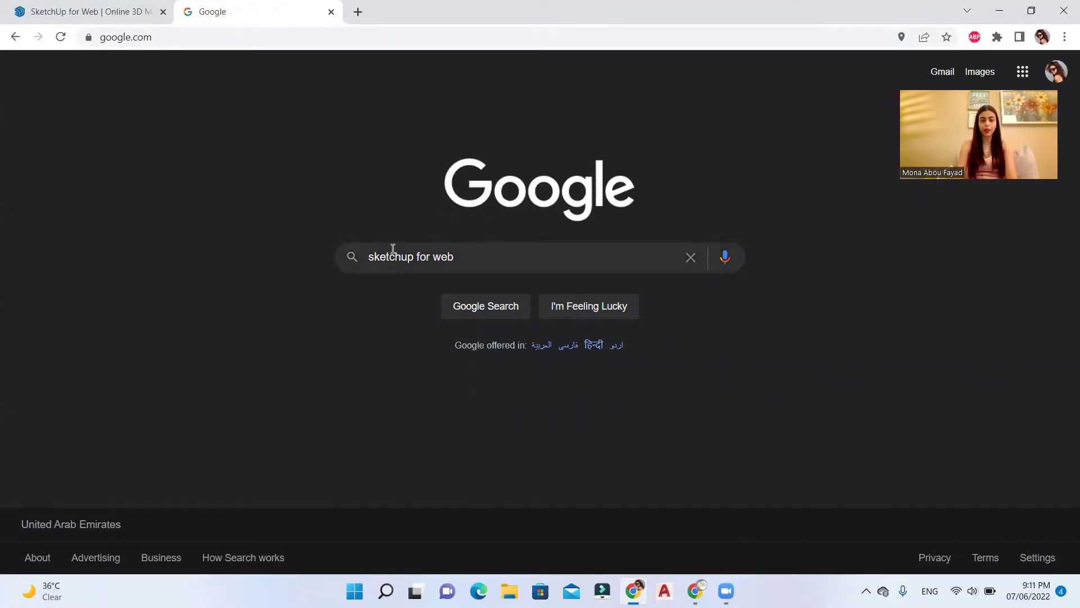
Search Google for "sketchup for web", open the SketchUp for Web product page and close the duplicate page.
{"action": "left_click", "coordinate": [542, 257]}
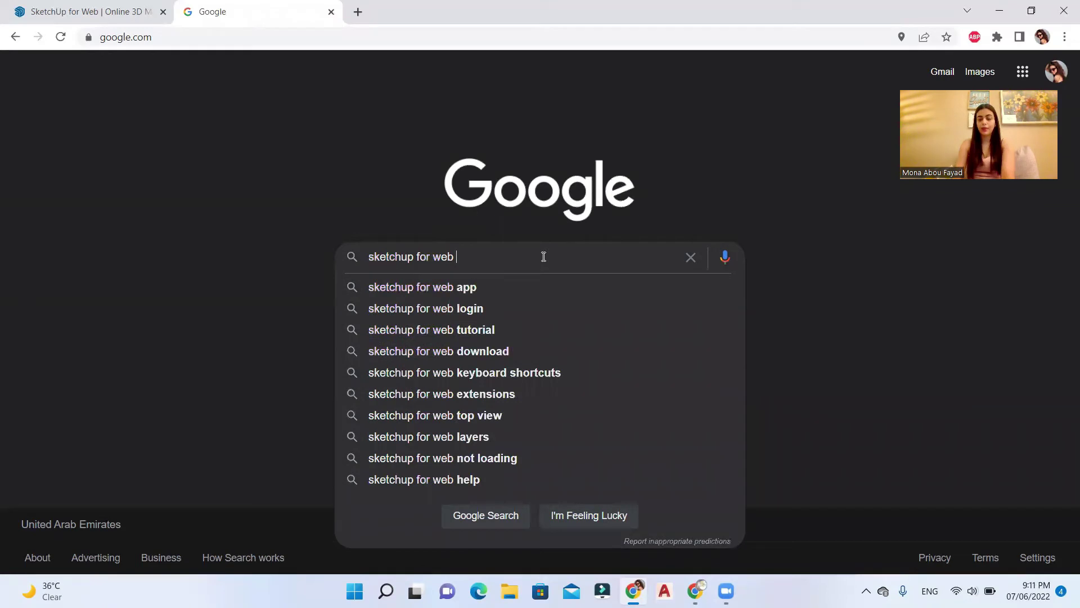
{"action": "key", "text": "Return"}
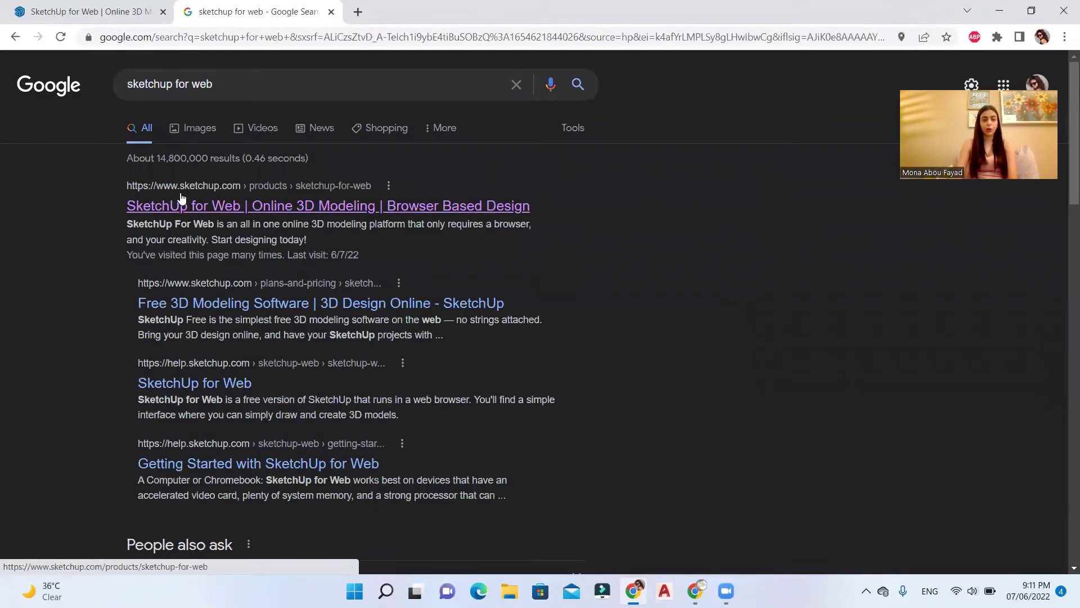
{"action": "left_click", "coordinate": [235, 216]}
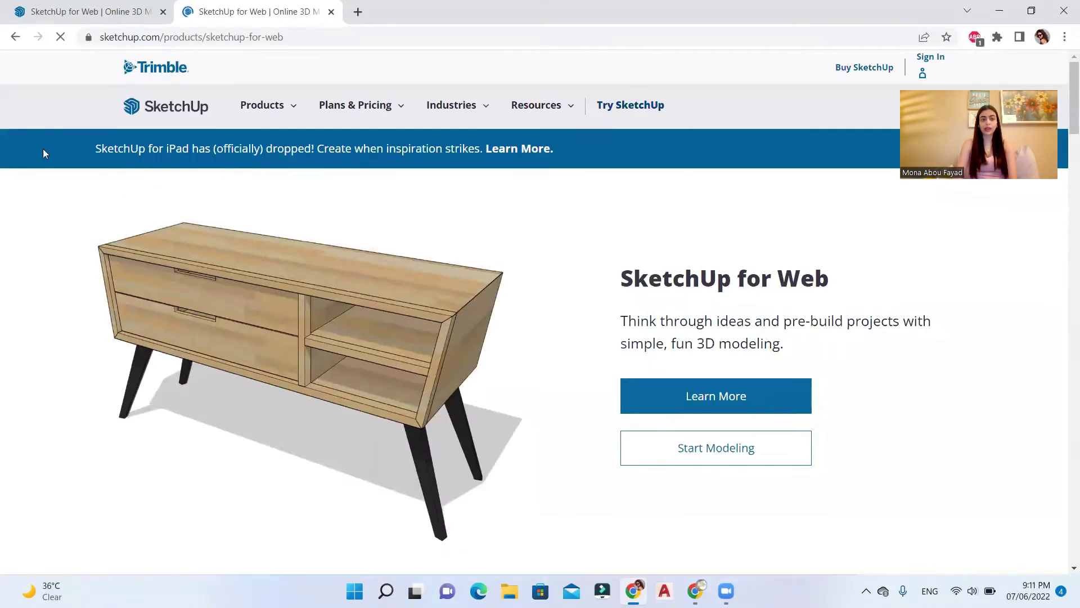
{"action": "left_click", "coordinate": [163, 12]}
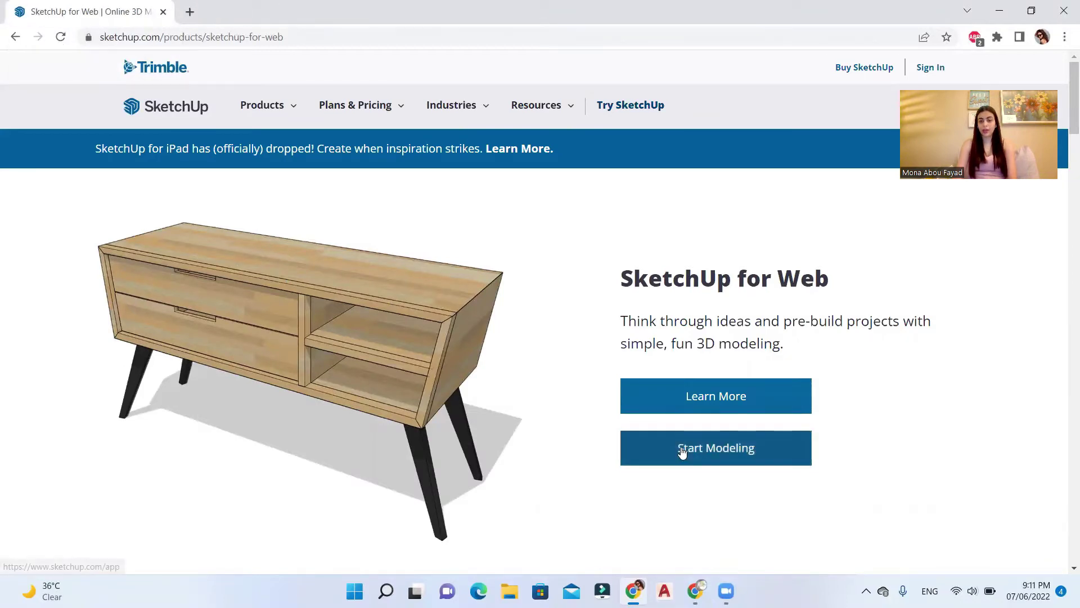
Start modeling from the SketchUp for Web page and sign in with the Google account.
{"action": "left_click", "coordinate": [708, 450]}
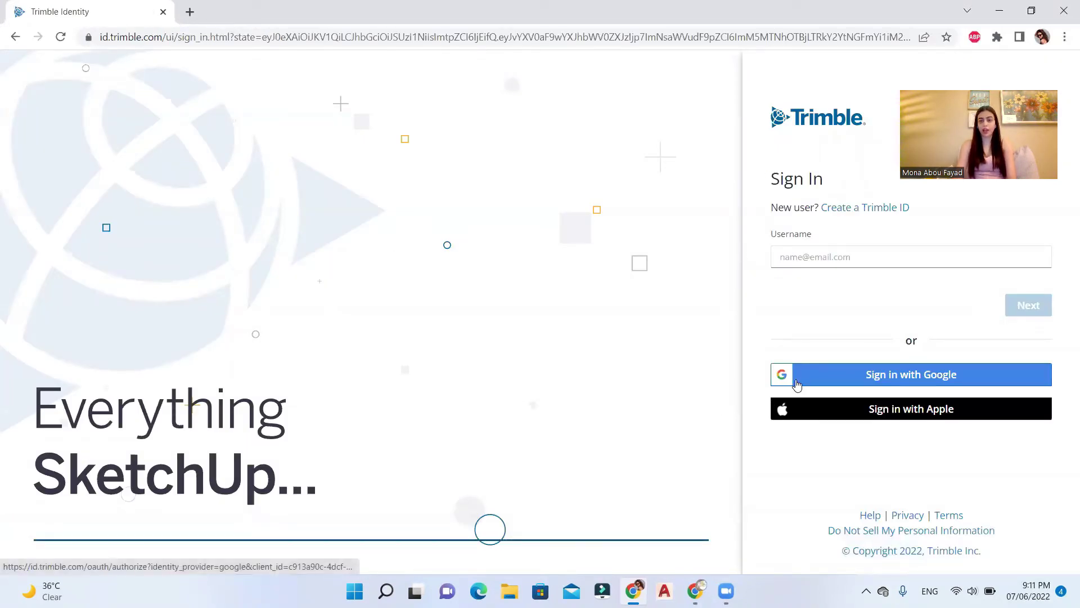
{"action": "left_click", "coordinate": [712, 179]}
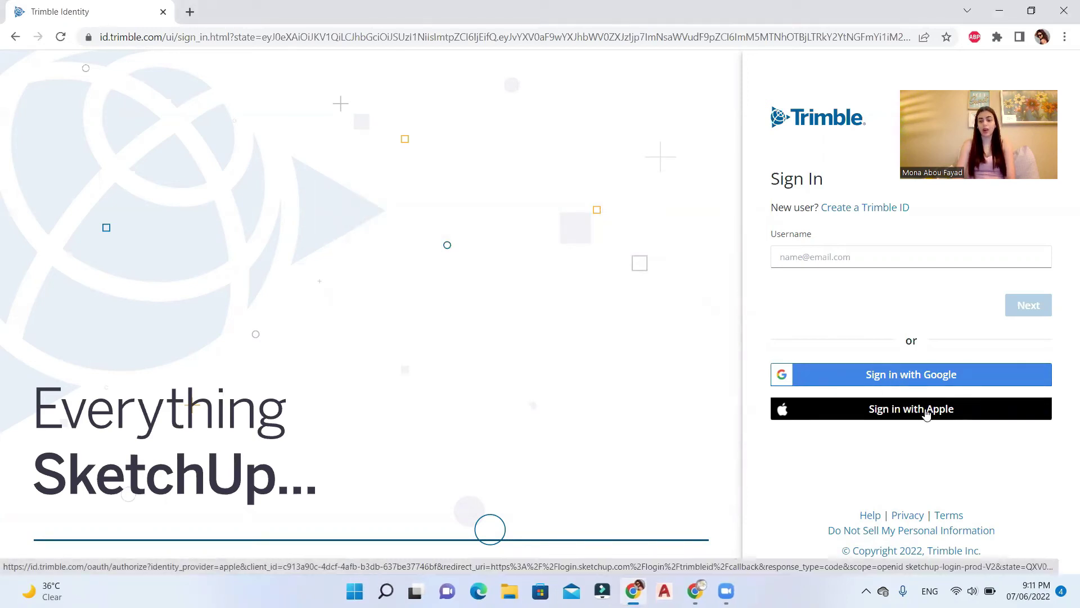
{"action": "left_click", "coordinate": [881, 377]}
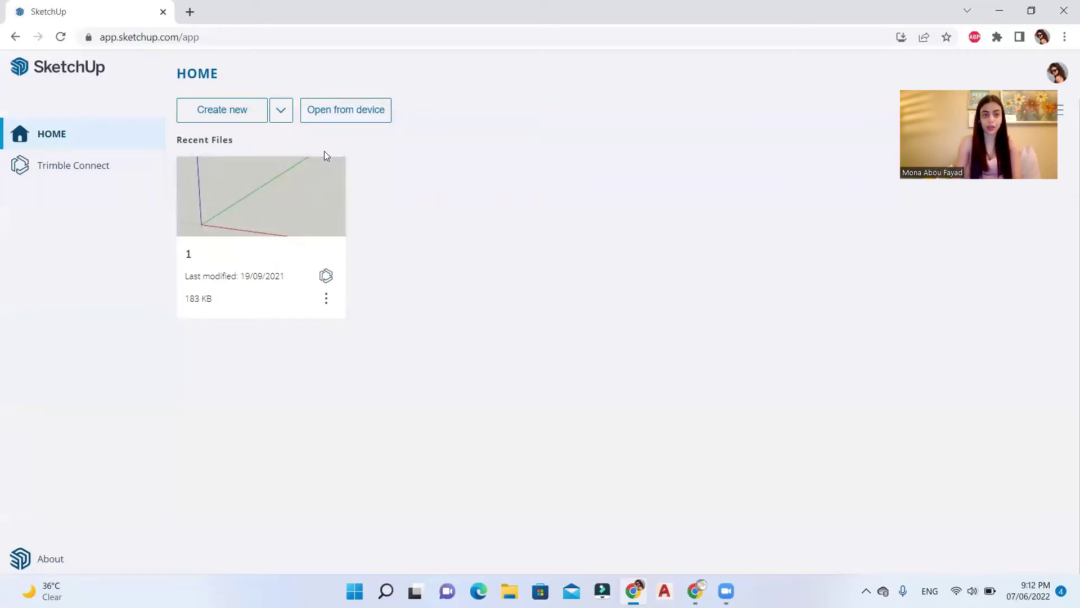
Create a new model using the Decimal - Meters template.
{"action": "left_click", "coordinate": [281, 110]}
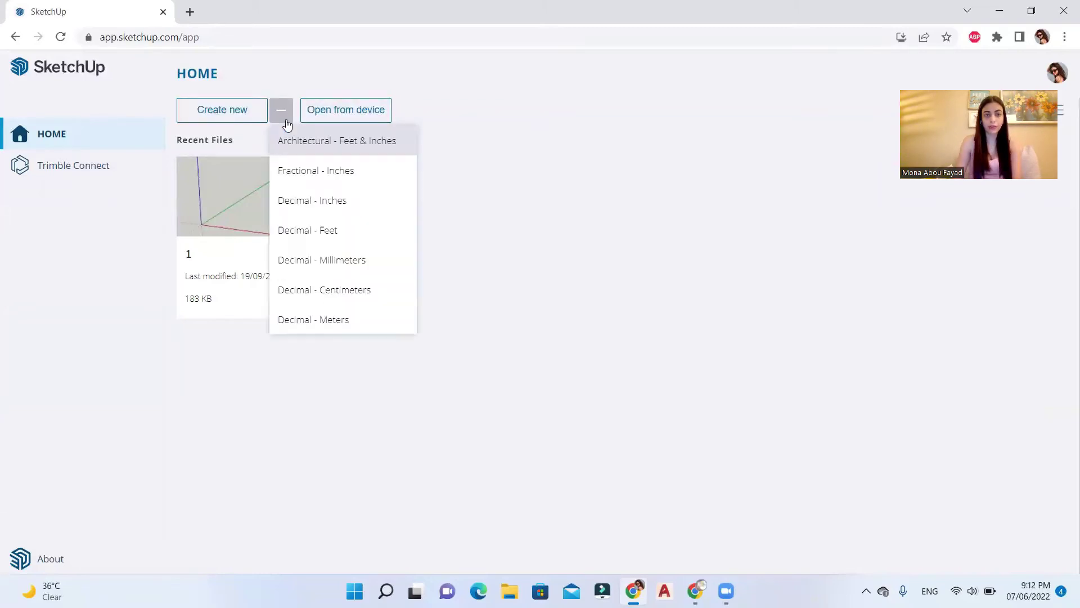
{"action": "left_click", "coordinate": [282, 110]}
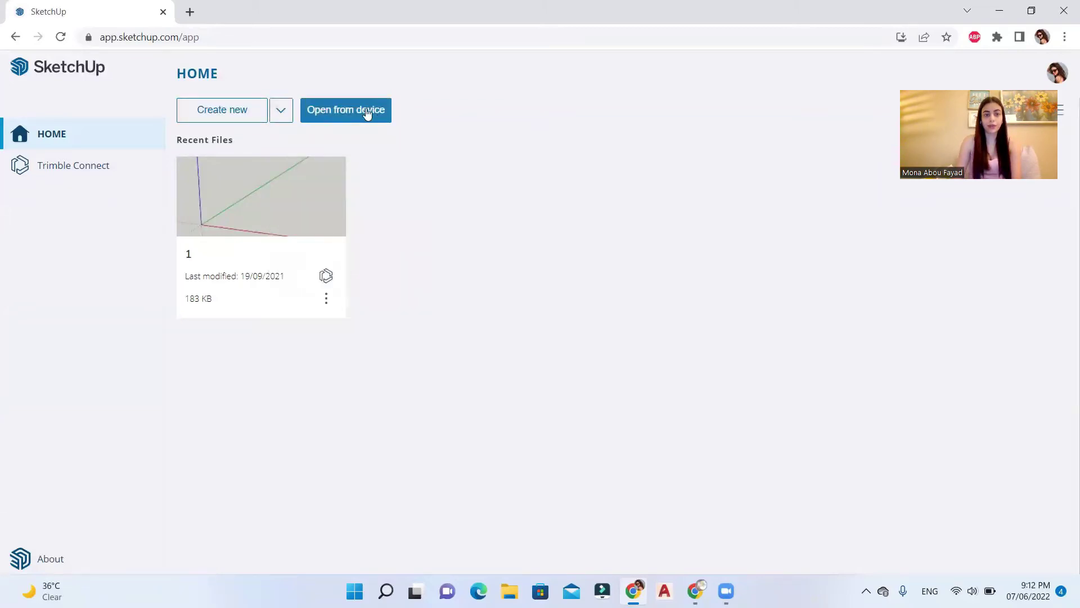
{"action": "left_click", "coordinate": [281, 110]}
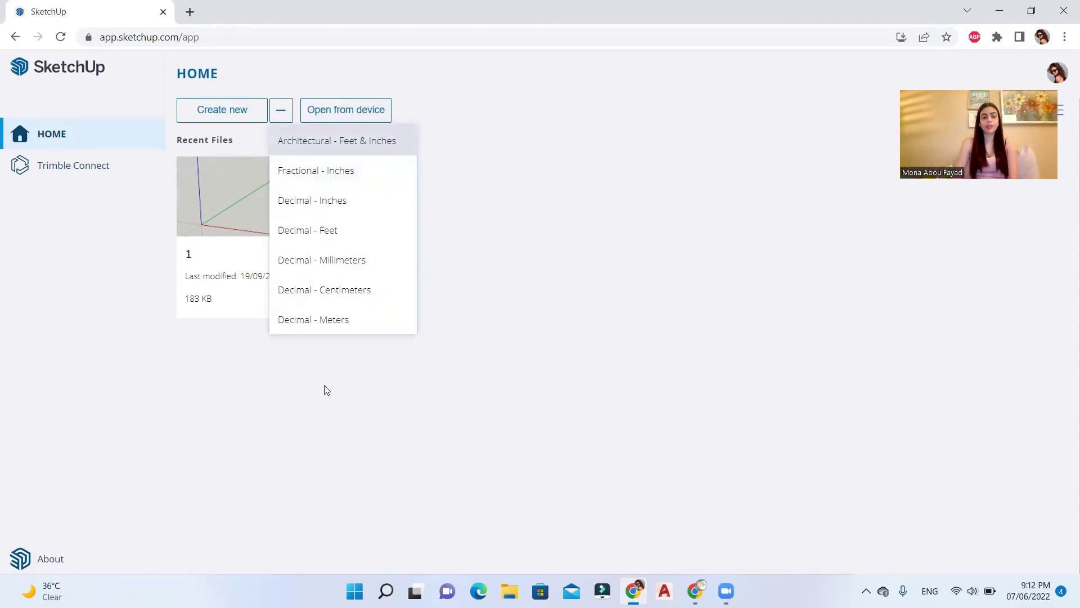
{"action": "left_click", "coordinate": [357, 325]}
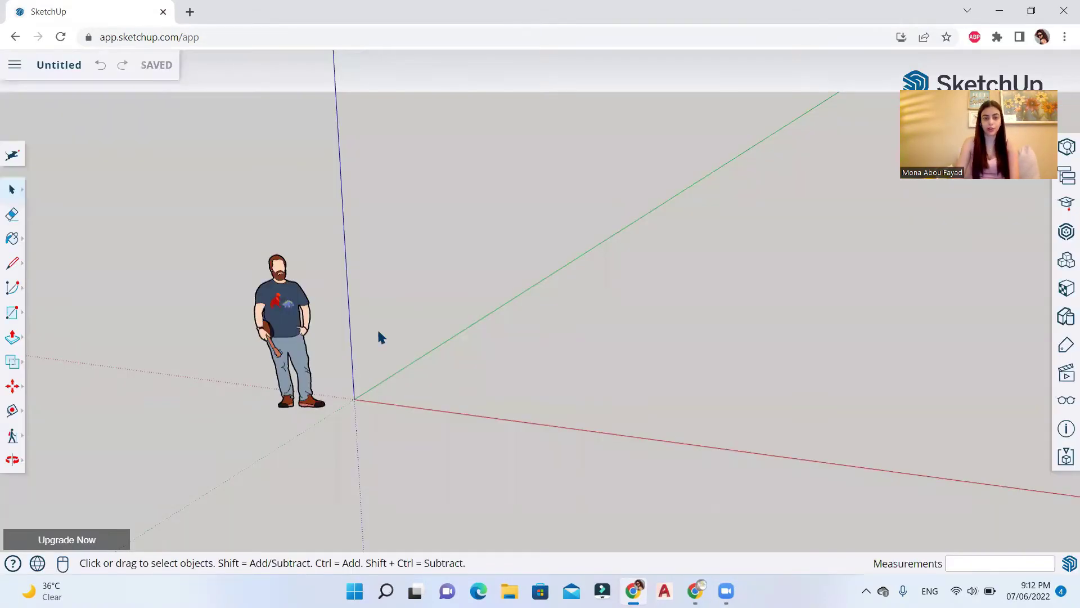
{"action": "scroll", "coordinate": [372, 309], "scroll_direction": "down", "scroll_amount": 3}
{"action": "scroll", "coordinate": [433, 358], "scroll_direction": "down", "scroll_amount": 2}
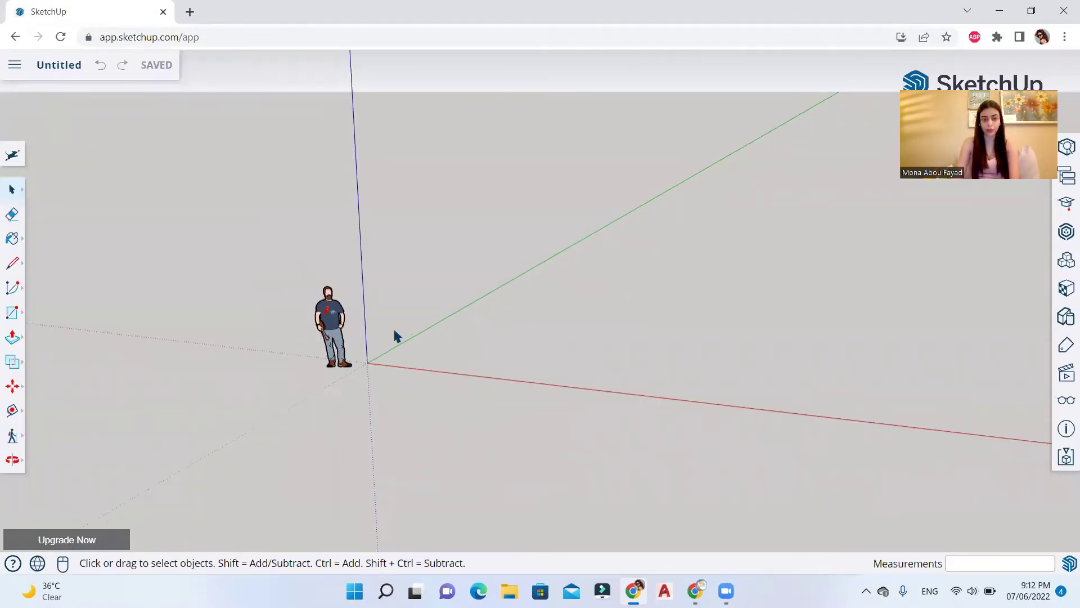
{"action": "scroll", "coordinate": [346, 336], "scroll_direction": "up", "scroll_amount": 3}
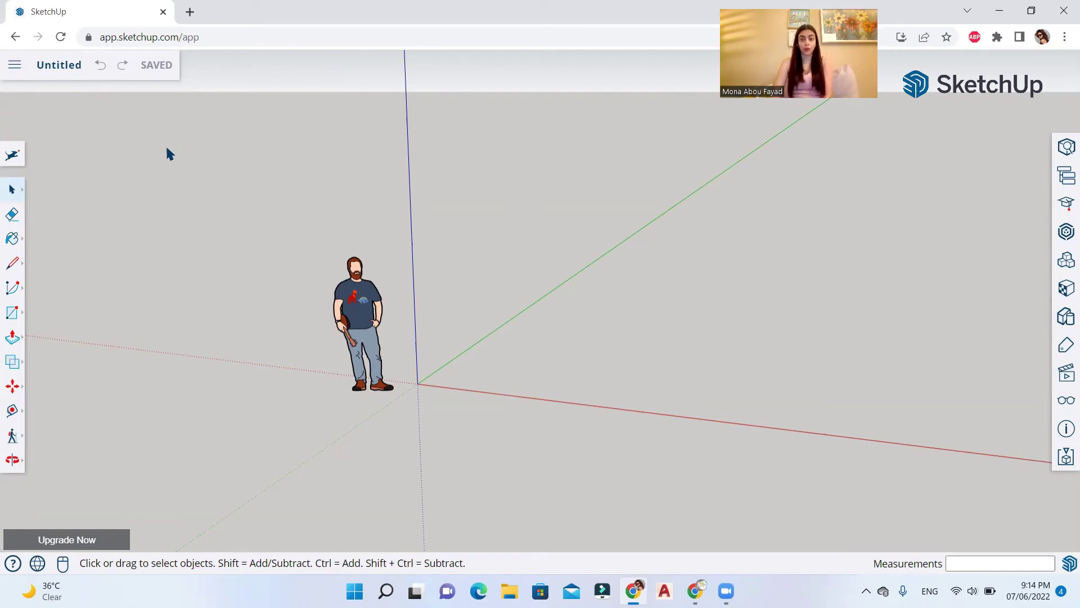
Examine the options for opening, importing, exporting and downloading files, plus the General, Accessibility and Navigation app settings.
{"action": "left_click", "coordinate": [14, 68]}
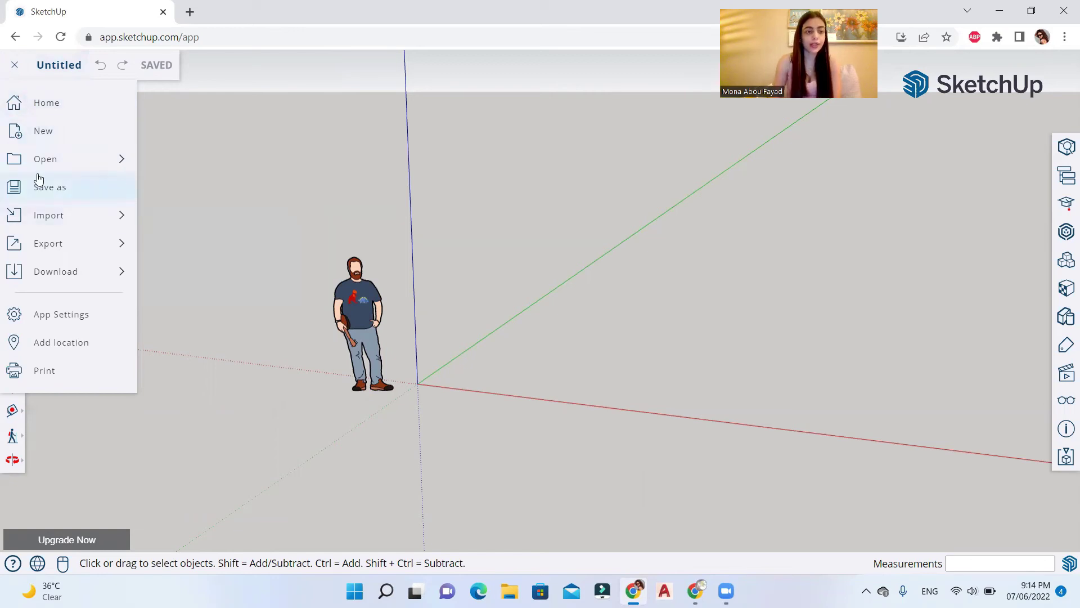
{"action": "mouse_move", "coordinate": [45, 161]}
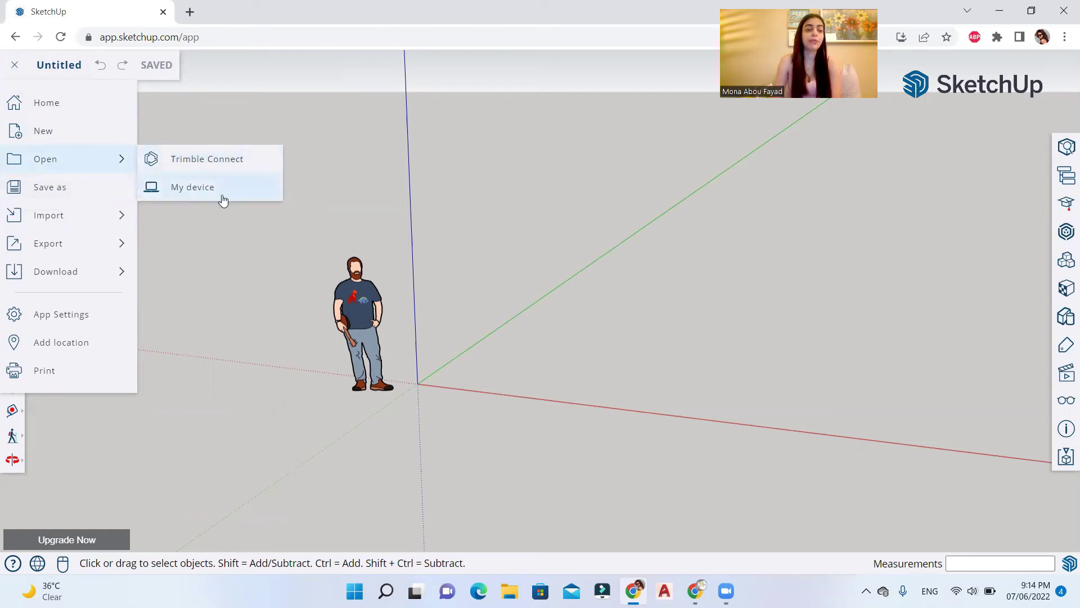
{"action": "mouse_move", "coordinate": [97, 242]}
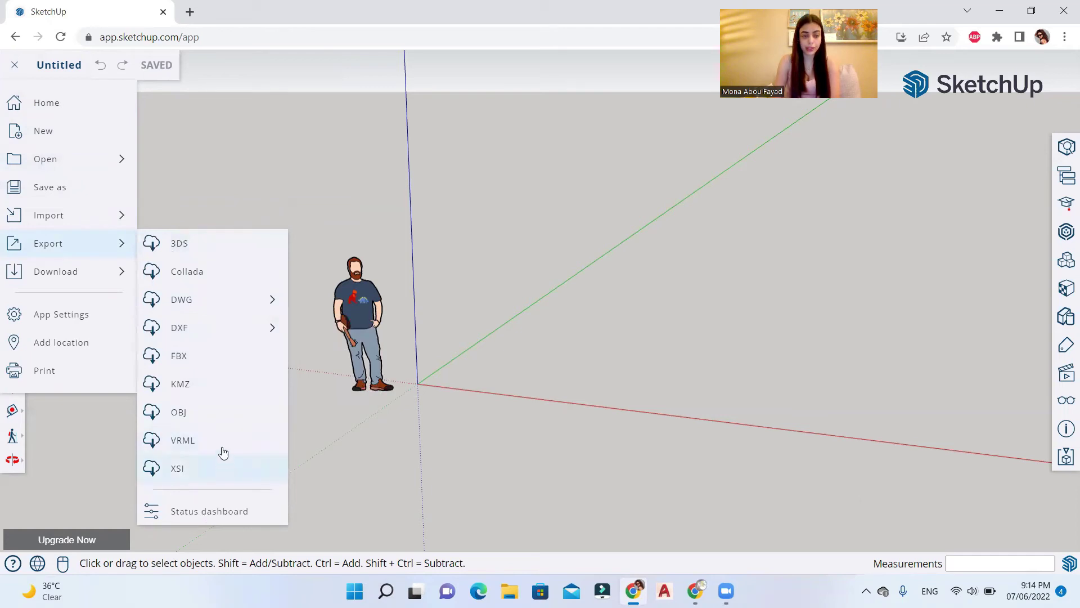
{"action": "mouse_move", "coordinate": [130, 218]}
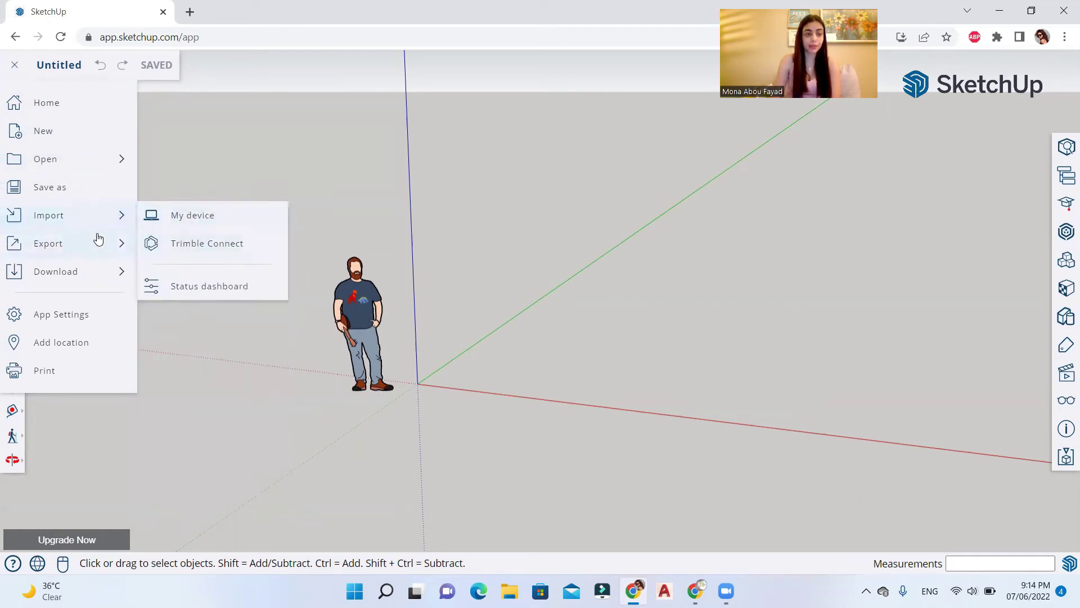
{"action": "mouse_move", "coordinate": [85, 277]}
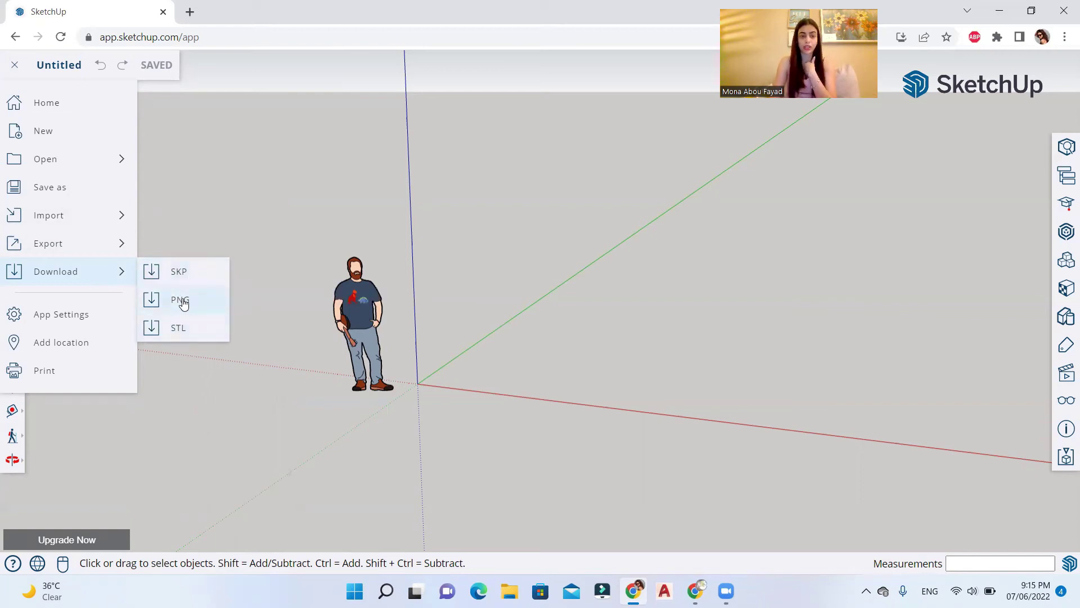
{"action": "left_click", "coordinate": [66, 316]}
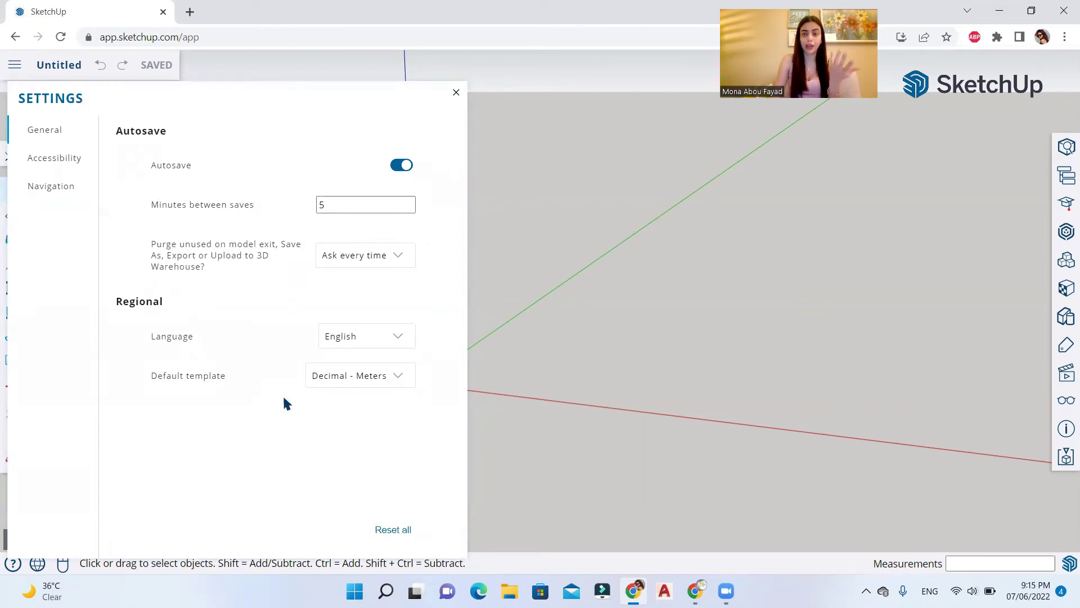
{"action": "left_click", "coordinate": [54, 158]}
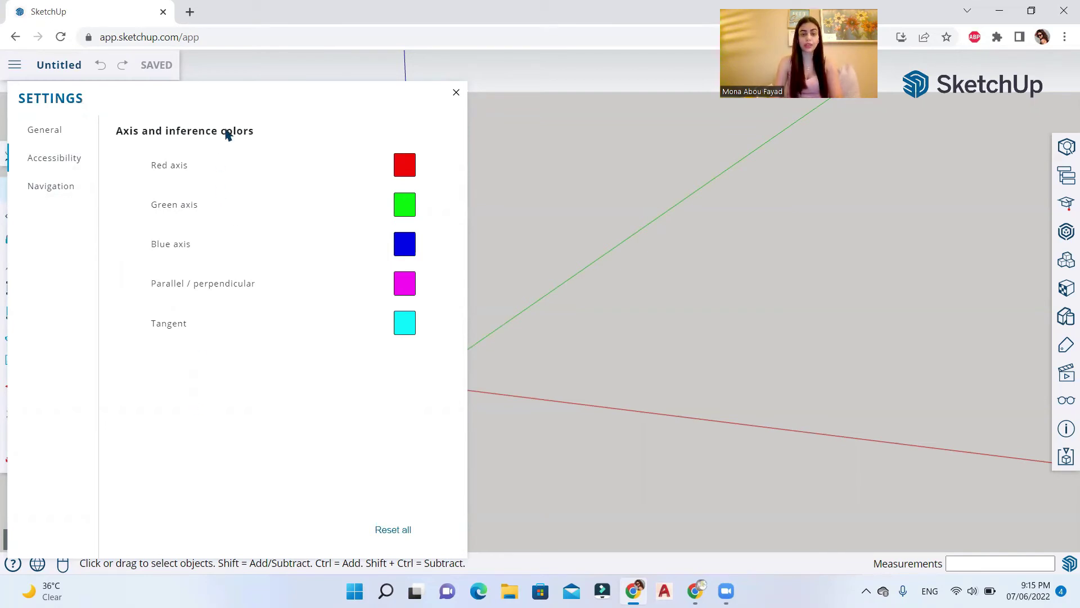
{"action": "left_click", "coordinate": [50, 188]}
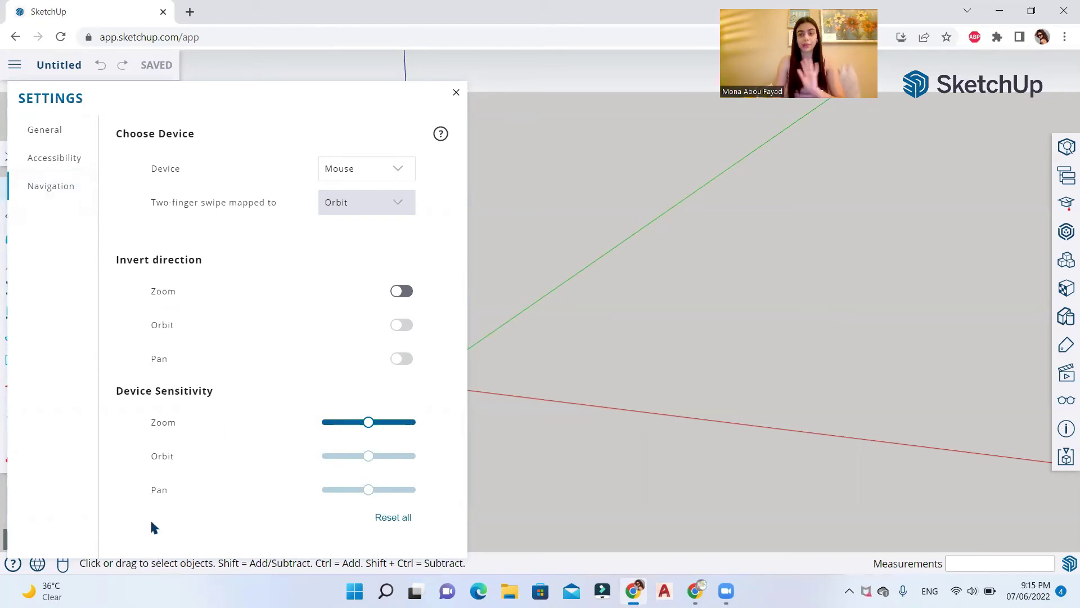
{"action": "left_click", "coordinate": [456, 92]}
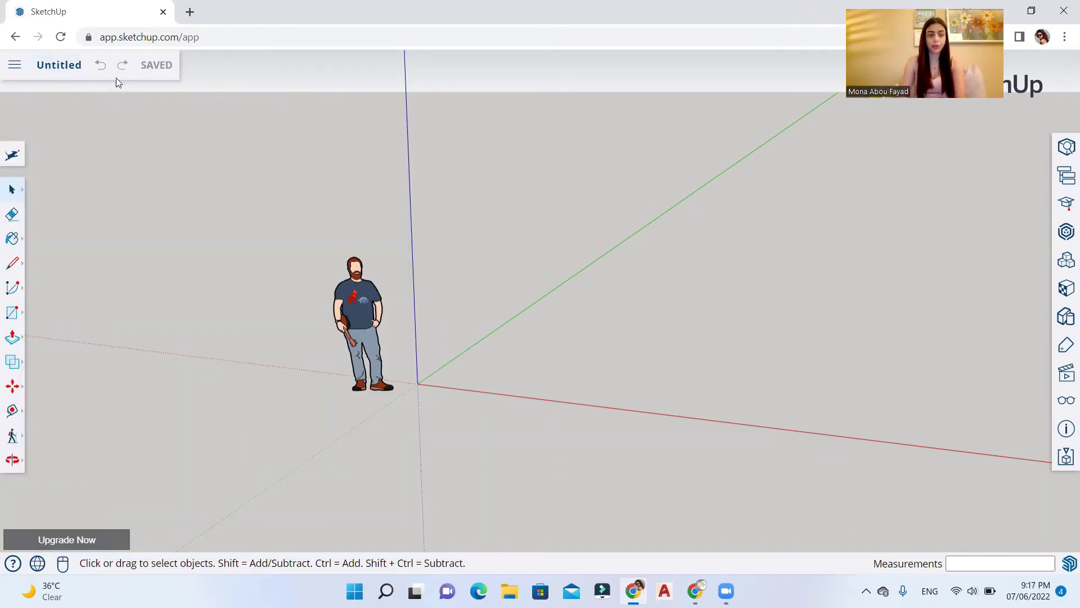
Save the model in the SketchUp project under the name "tutorial 1 SKP".
{"action": "left_click", "coordinate": [60, 65]}
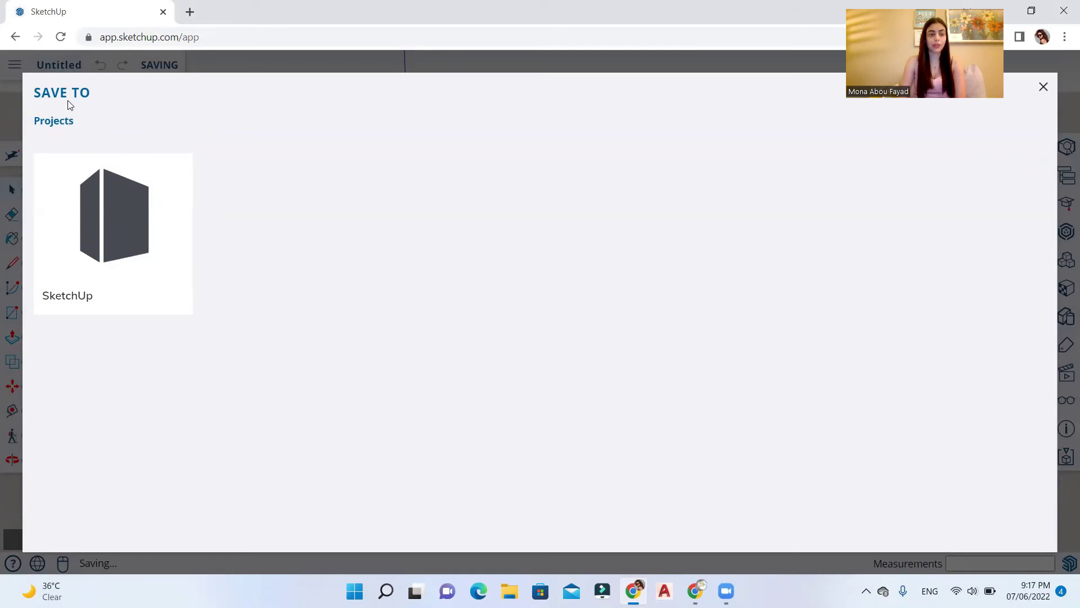
{"action": "left_click", "coordinate": [92, 211]}
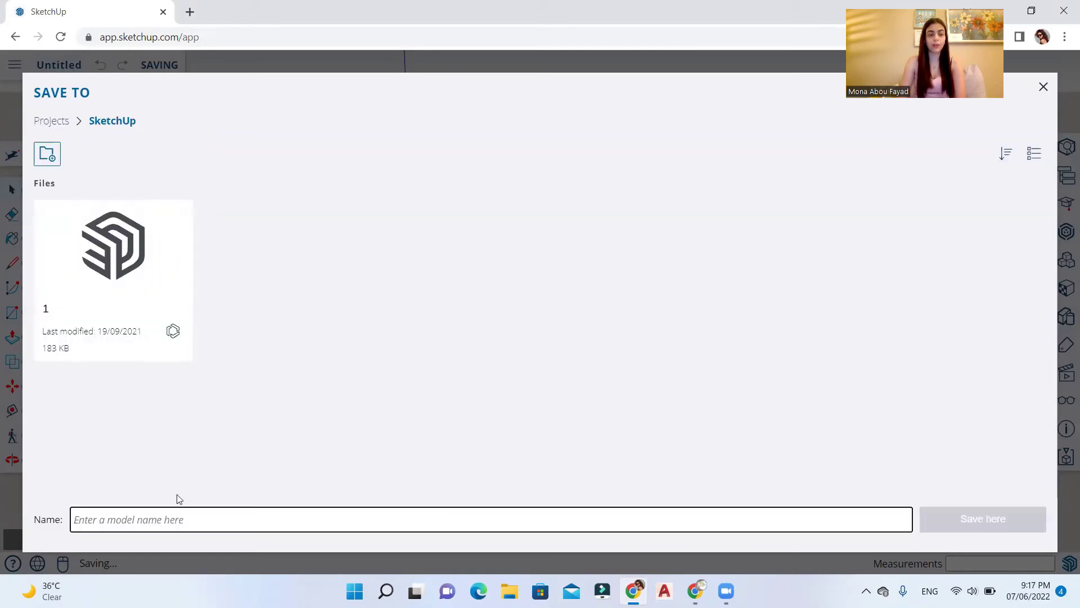
{"action": "mouse_move", "coordinate": [726, 591]}
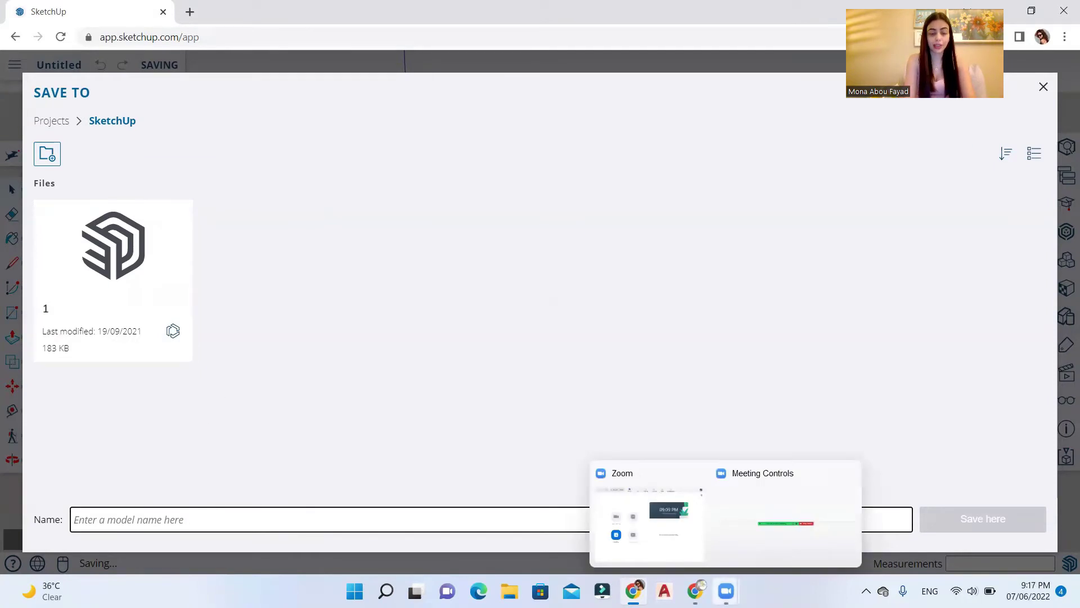
{"action": "type", "text": "tutorial 1 SKP"}
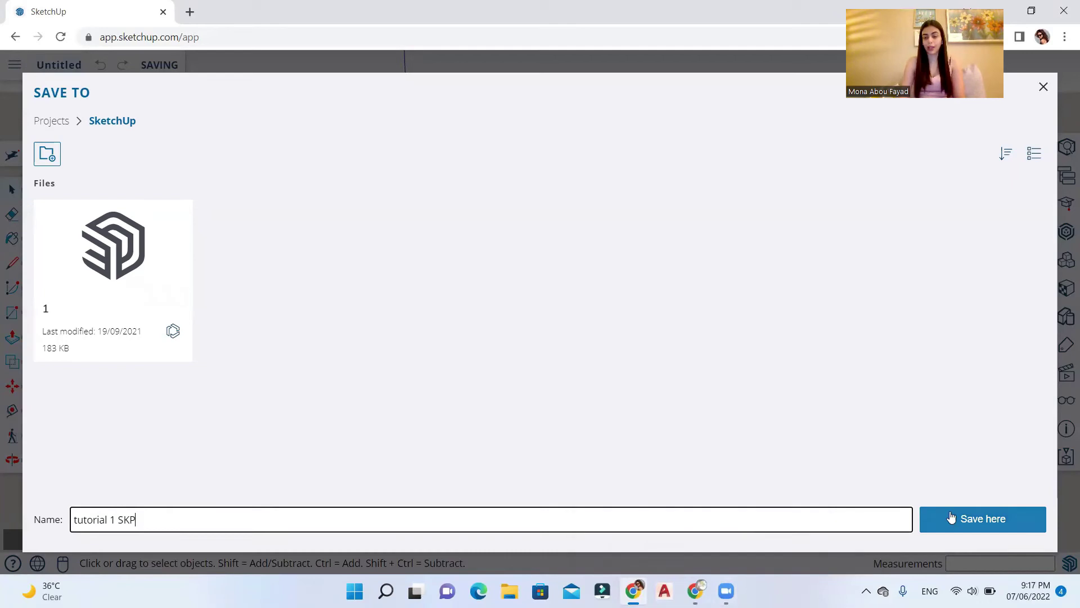
{"action": "left_click", "coordinate": [969, 522]}
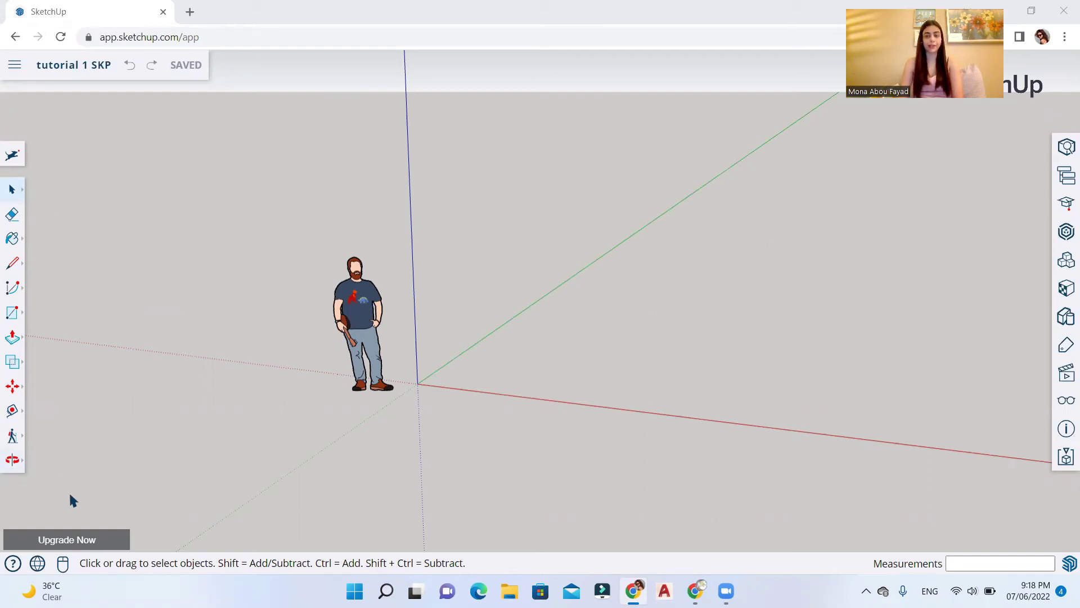
{"action": "mouse_move", "coordinate": [20, 191]}
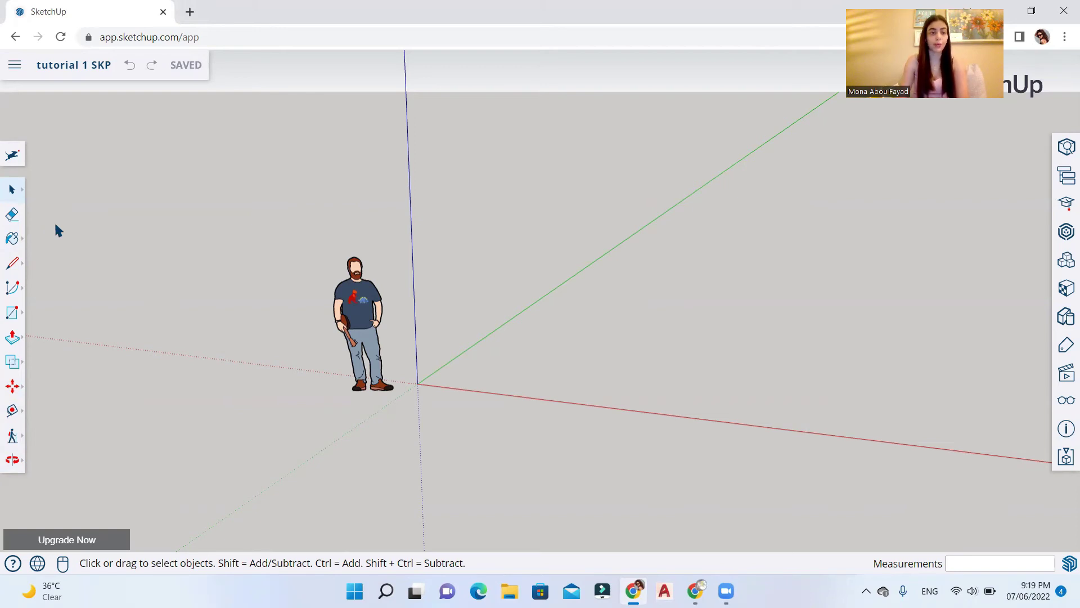
{"action": "left_click", "coordinate": [15, 265]}
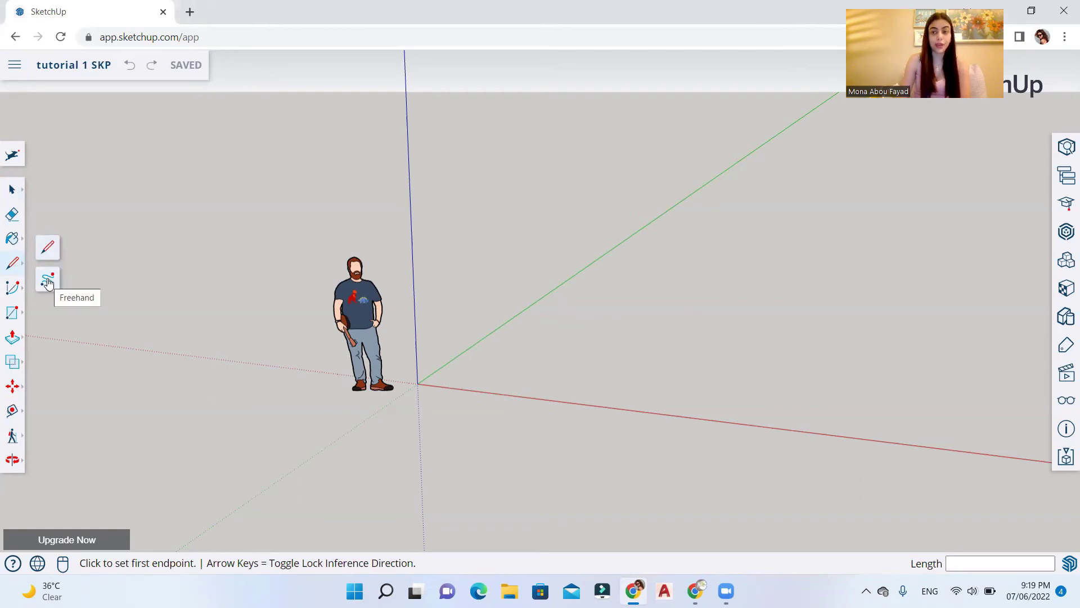
{"action": "key", "text": "space"}
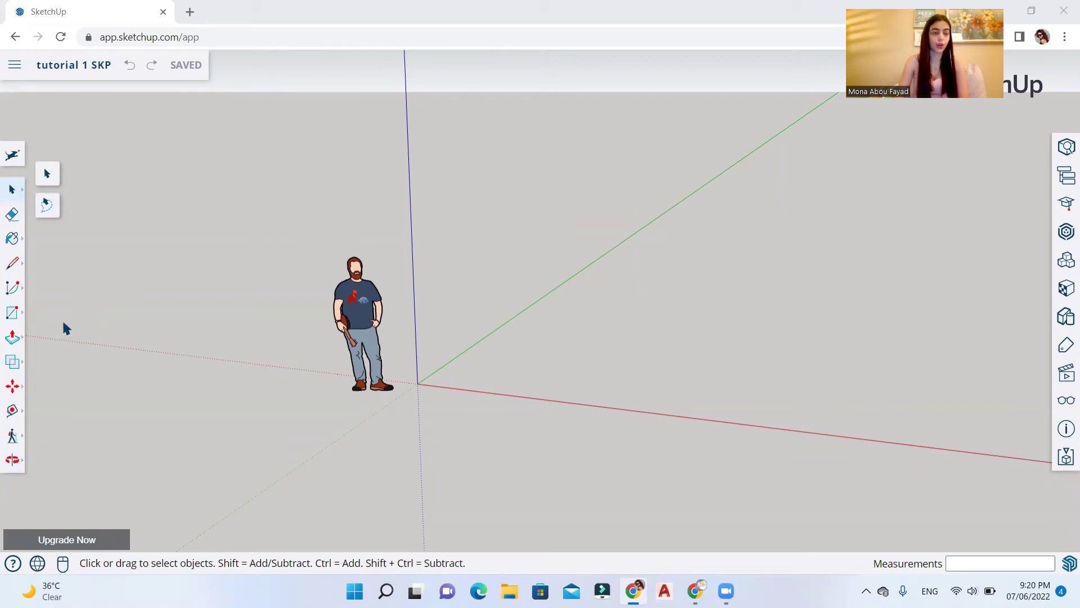
Draw a rectangle about 3.62 m by 6.79 m on the ground between the red and green axes.
{"action": "left_click", "coordinate": [12, 312]}
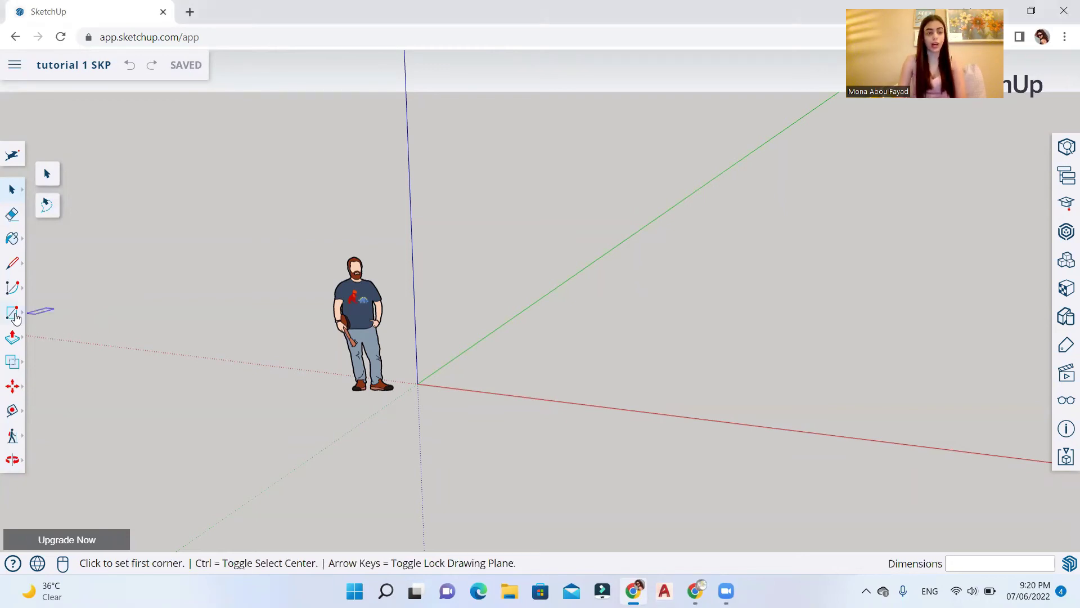
{"action": "left_click", "coordinate": [518, 378]}
{"action": "left_click", "coordinate": [796, 294]}
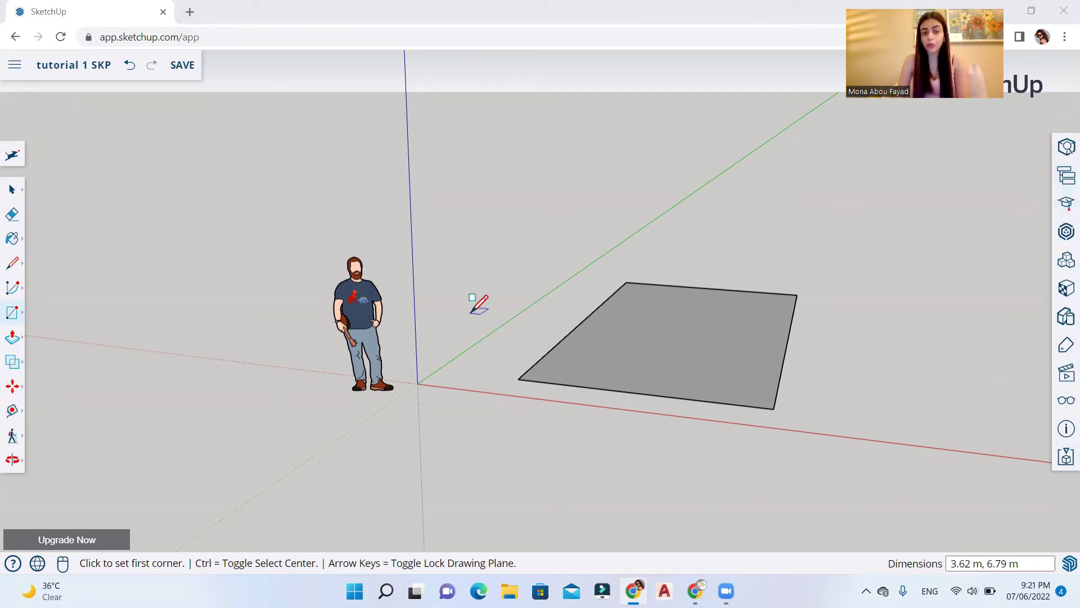
Select the rectangle's face and view its area, materials and tag in Entity Info.
{"action": "left_click", "coordinate": [12, 189]}
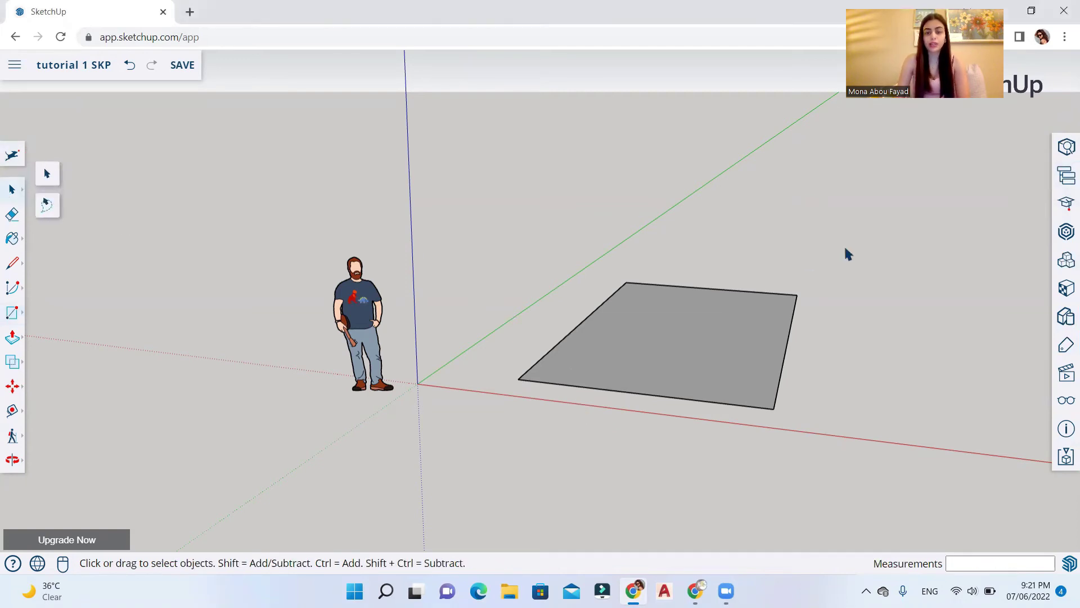
{"action": "left_click", "coordinate": [1065, 146]}
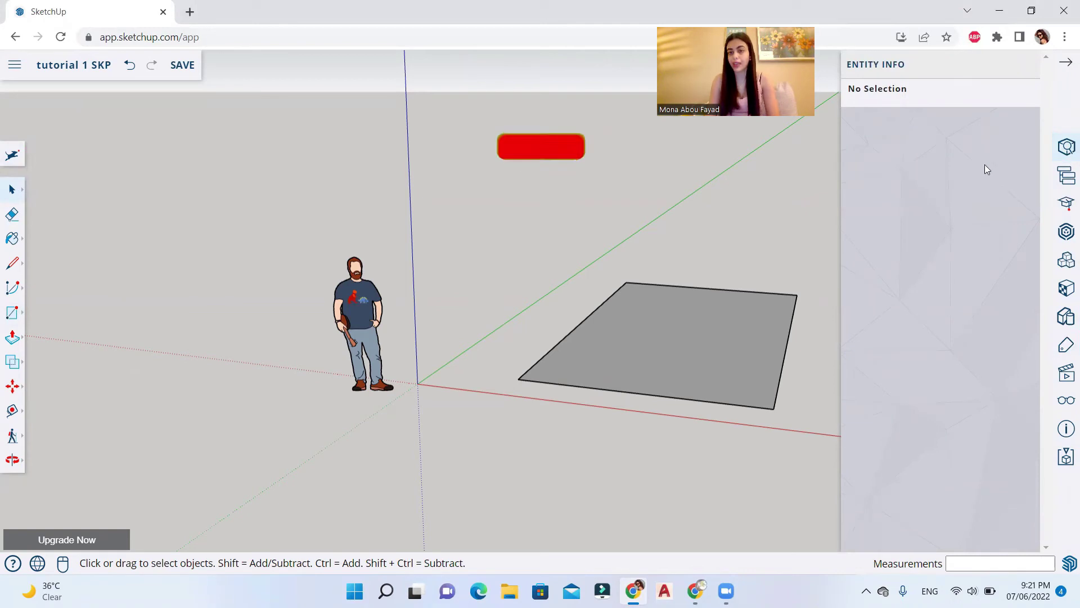
{"action": "left_click", "coordinate": [759, 335]}
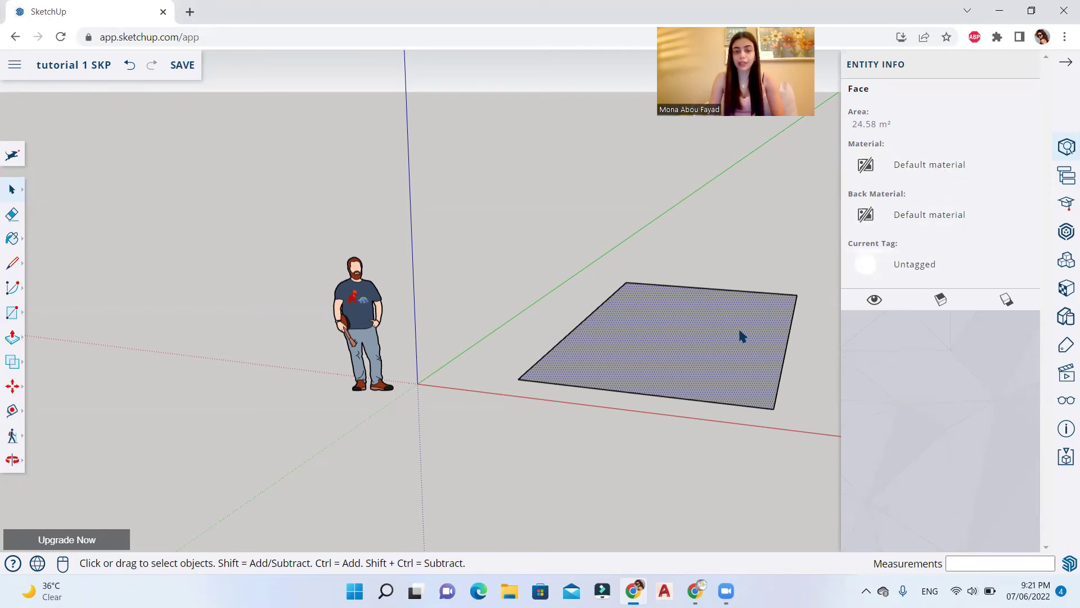
View the Outliner and the Instructor's guidance on operating the Select tool.
{"action": "left_click", "coordinate": [1066, 179]}
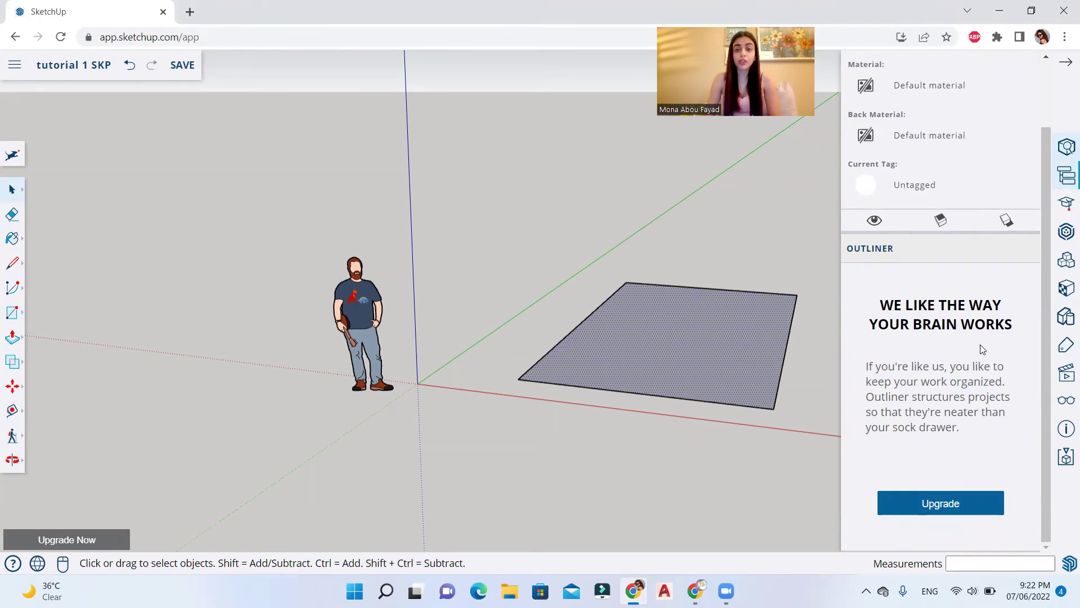
{"action": "left_click", "coordinate": [1066, 202]}
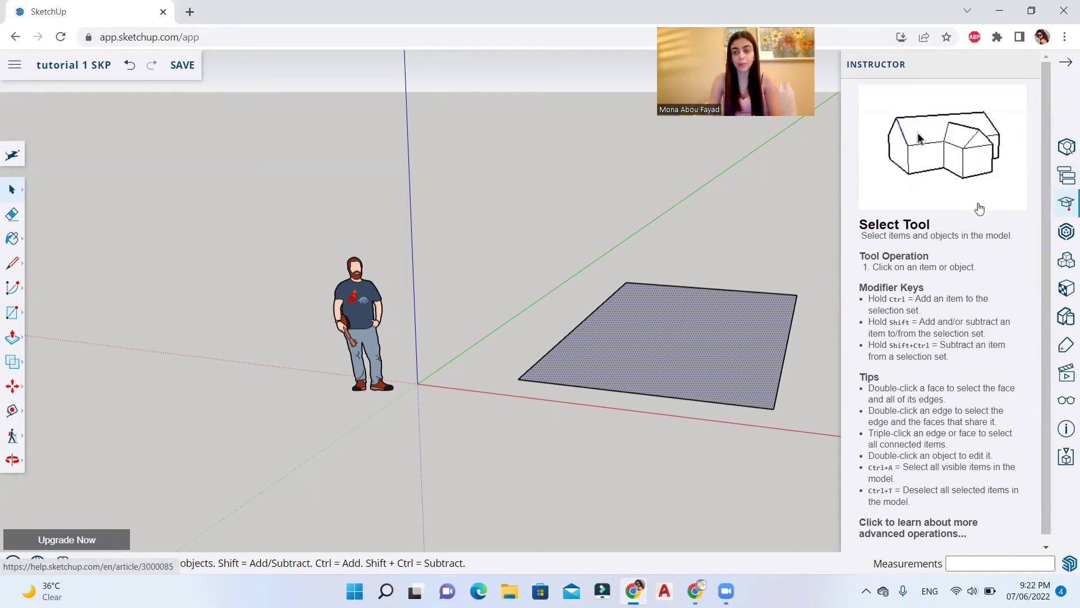
{"action": "scroll", "coordinate": [953, 280], "scroll_direction": "down", "scroll_amount": 1}
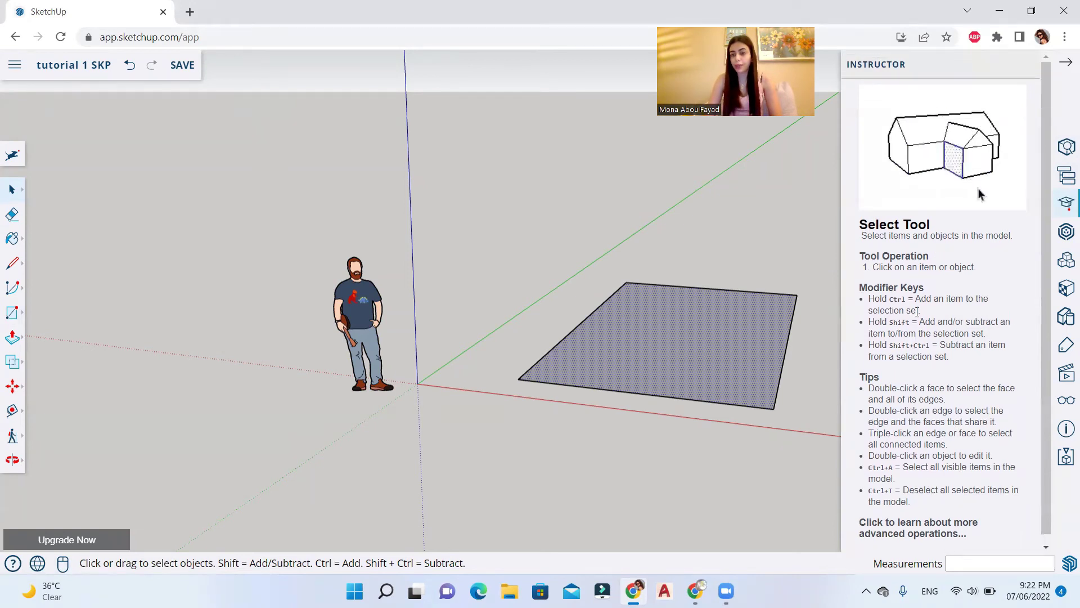
Browse the Window Live Components collection in 3D Warehouse and view the Multi-Unit Window model's details.
{"action": "left_click", "coordinate": [1066, 232]}
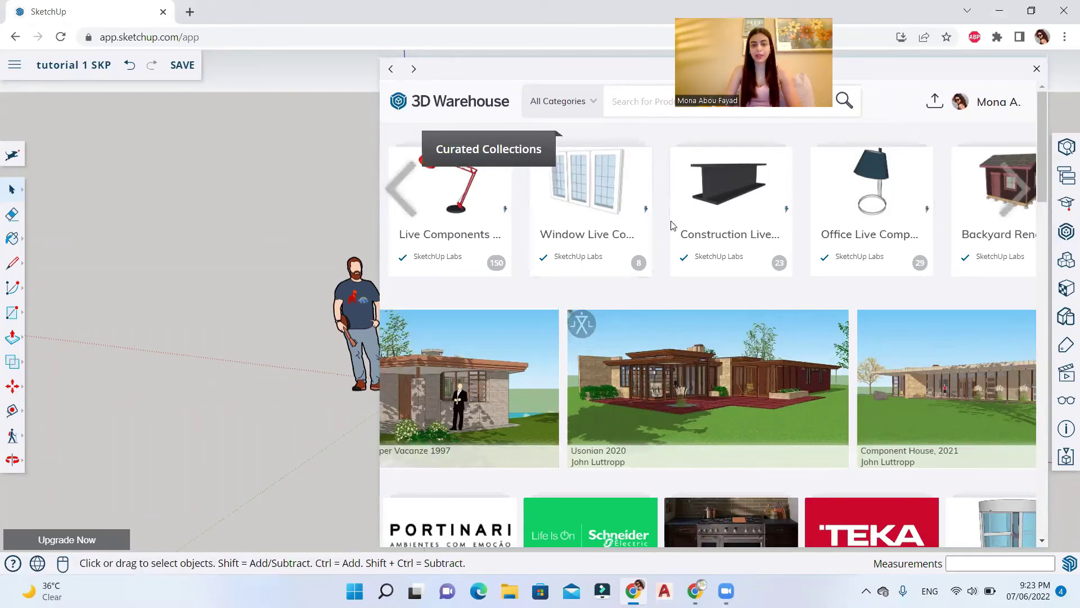
{"action": "left_click", "coordinate": [608, 194]}
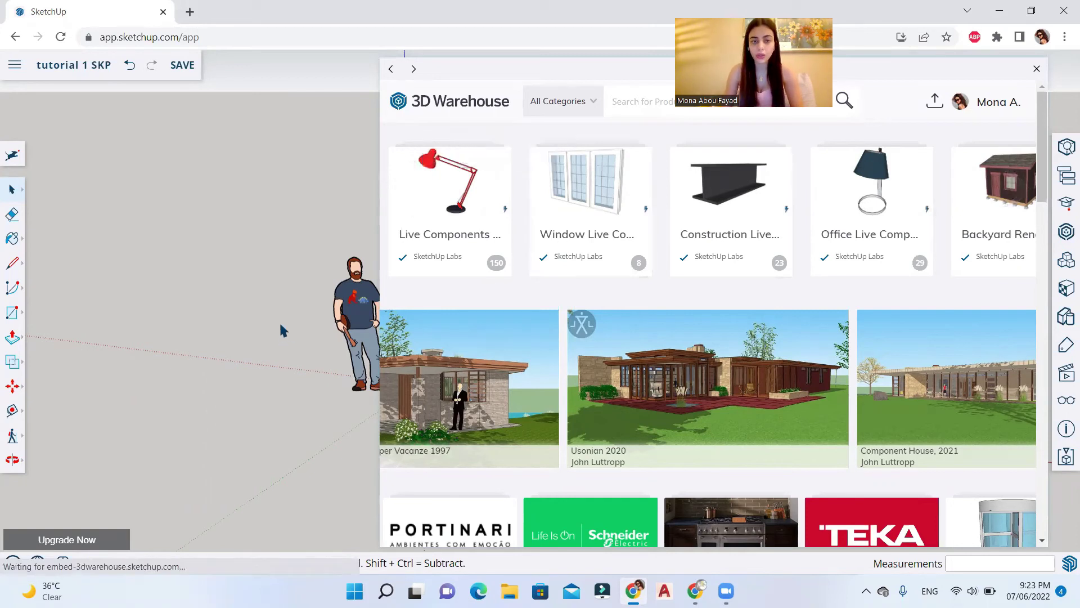
{"action": "scroll", "coordinate": [562, 357], "scroll_direction": "down", "scroll_amount": 4}
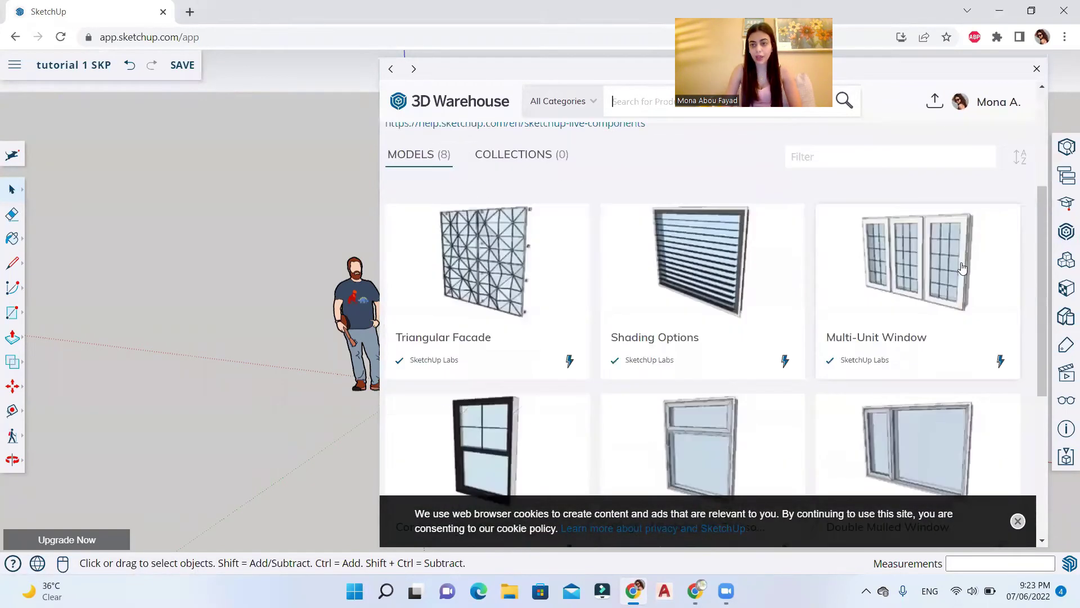
{"action": "left_click", "coordinate": [920, 258]}
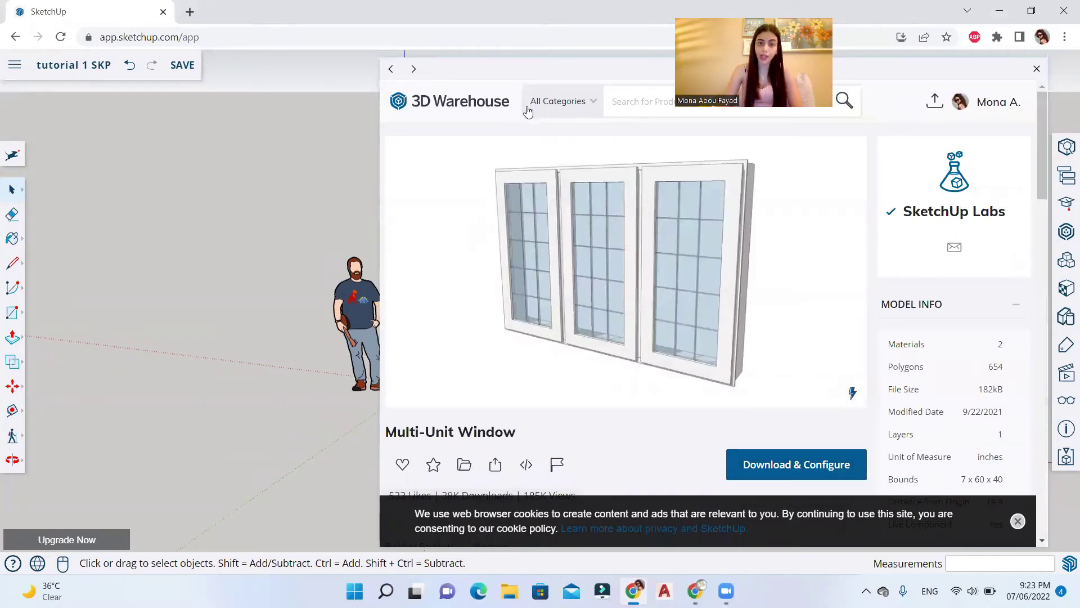
{"action": "left_click", "coordinate": [392, 69]}
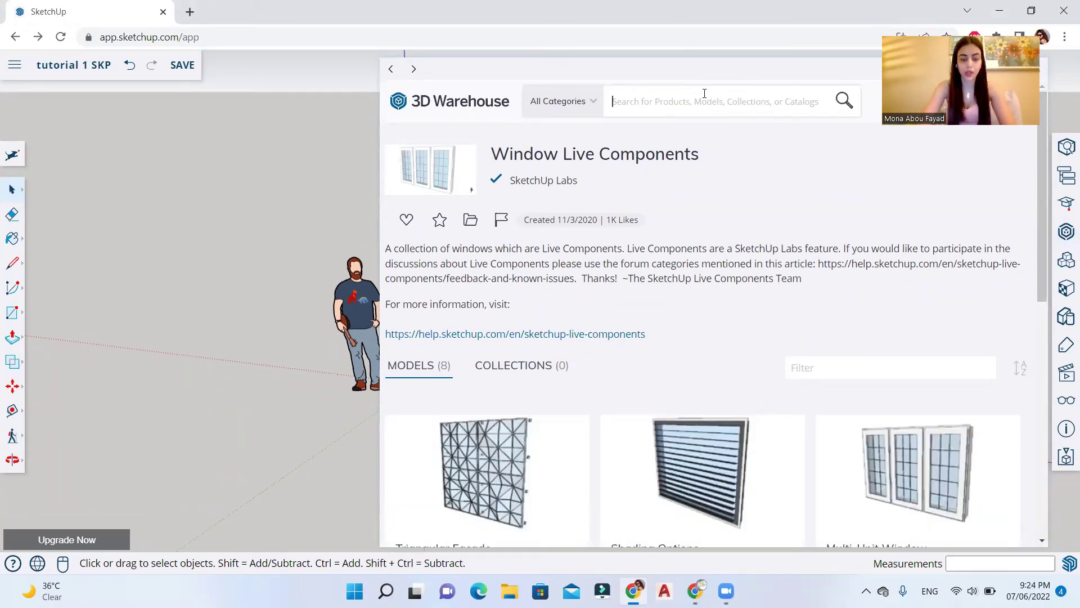
Search 3D Warehouse for "tree", look through the results and close the library.
{"action": "type", "text": "tree"}
{"action": "key", "text": "Return"}
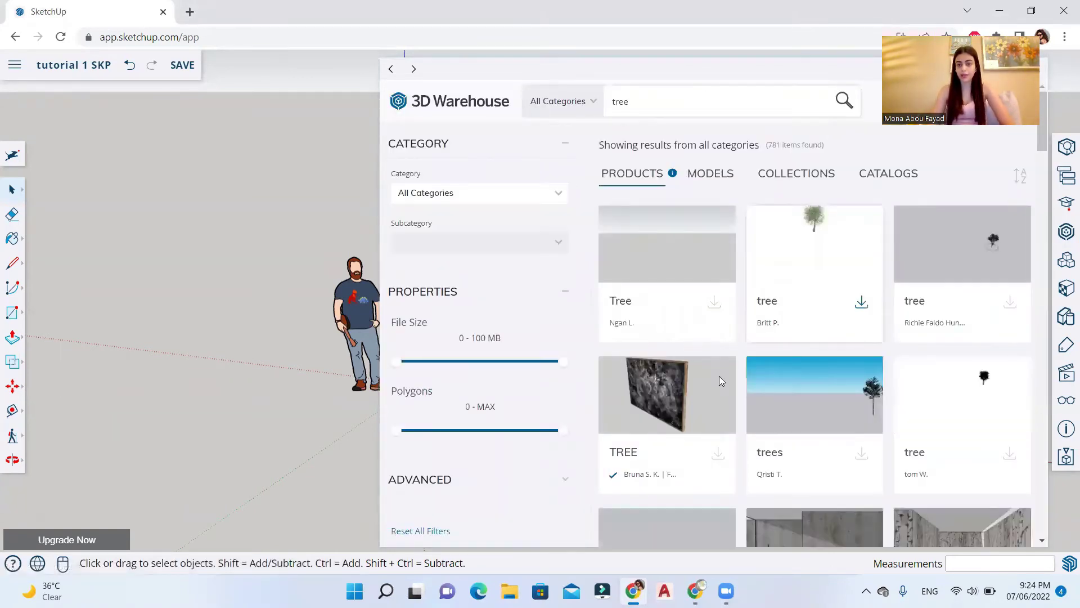
{"action": "scroll", "coordinate": [746, 317], "scroll_direction": "down", "scroll_amount": 5}
{"action": "scroll", "coordinate": [745, 320], "scroll_direction": "up", "scroll_amount": 5}
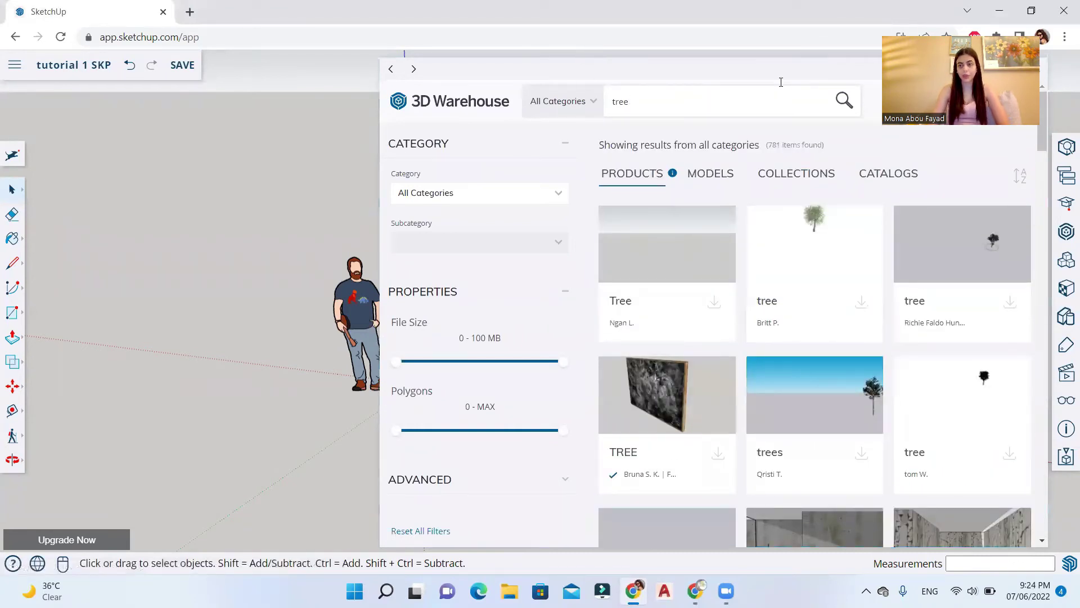
{"action": "key", "text": "Escape"}
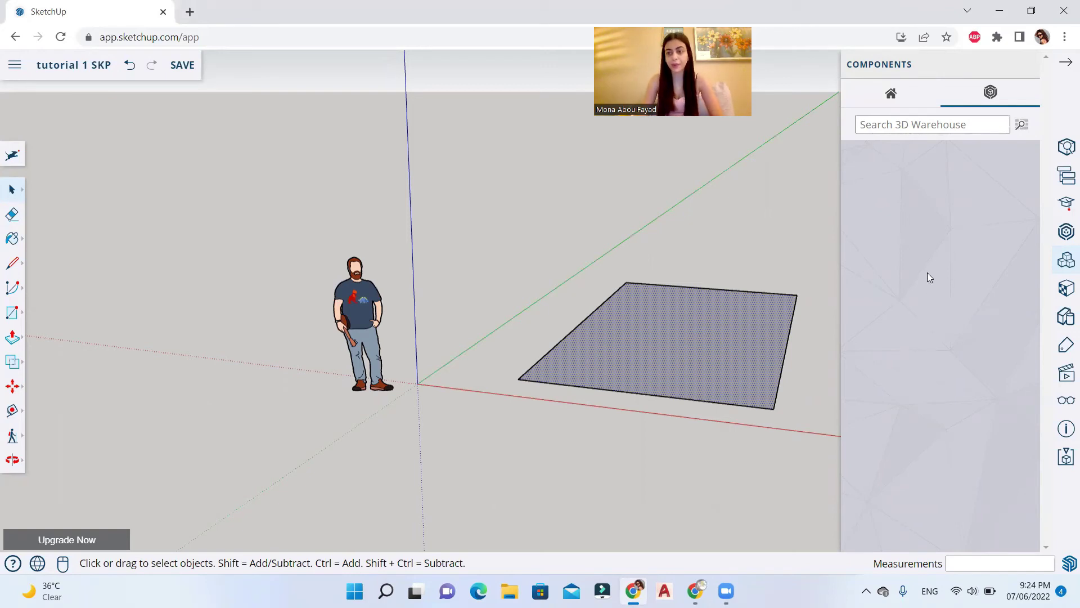
Insert the Herman Miller COSM Chair from the Products Live Components collection near the rectangle and check the in-model components.
{"action": "left_click", "coordinate": [1066, 232]}
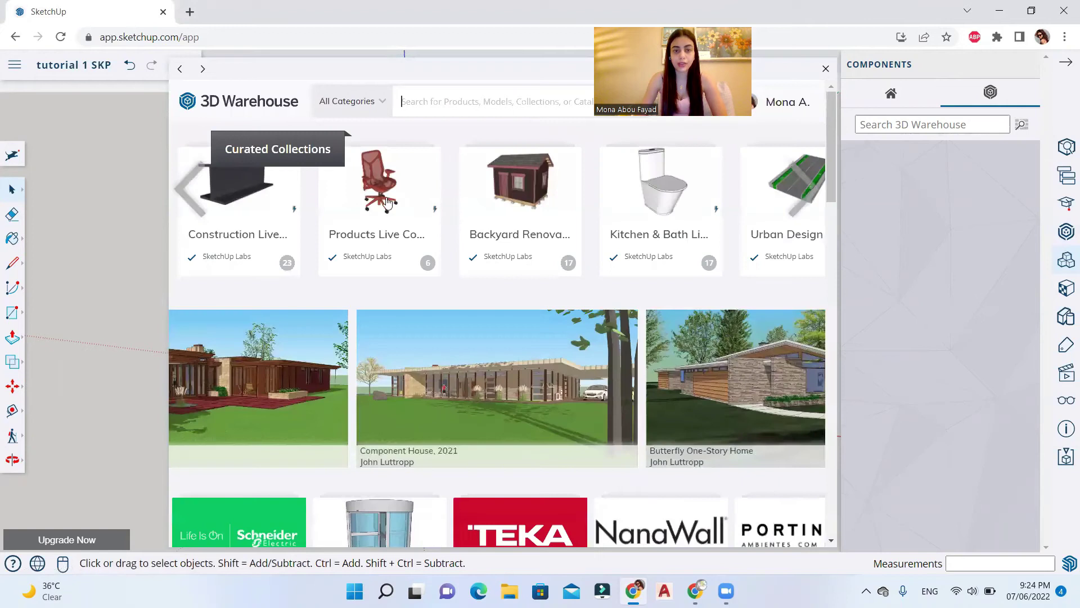
{"action": "left_click", "coordinate": [429, 265]}
{"action": "left_click", "coordinate": [705, 353]}
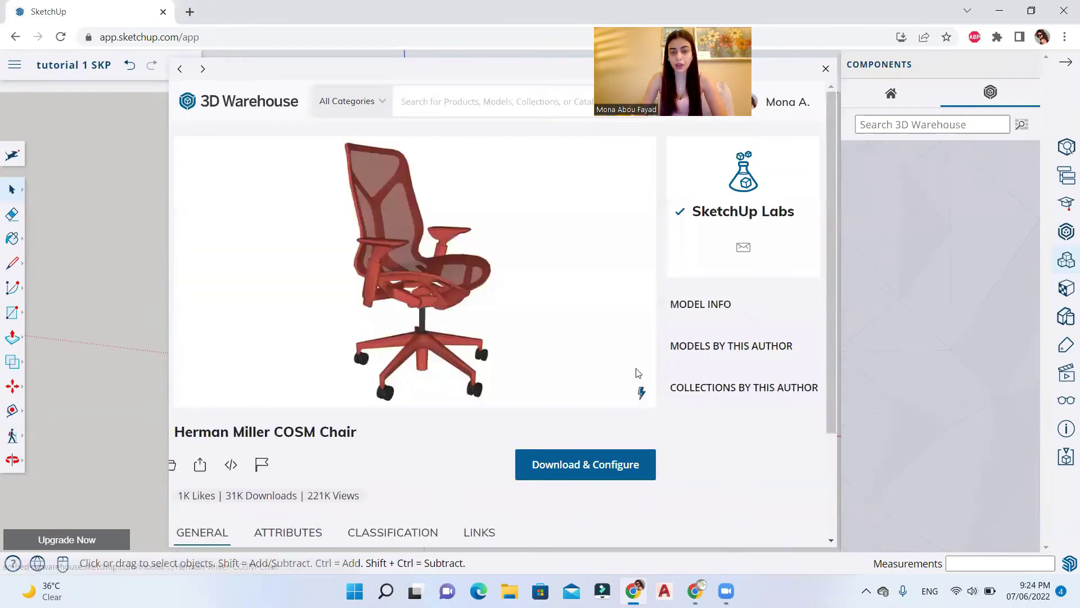
{"action": "left_click", "coordinate": [563, 464]}
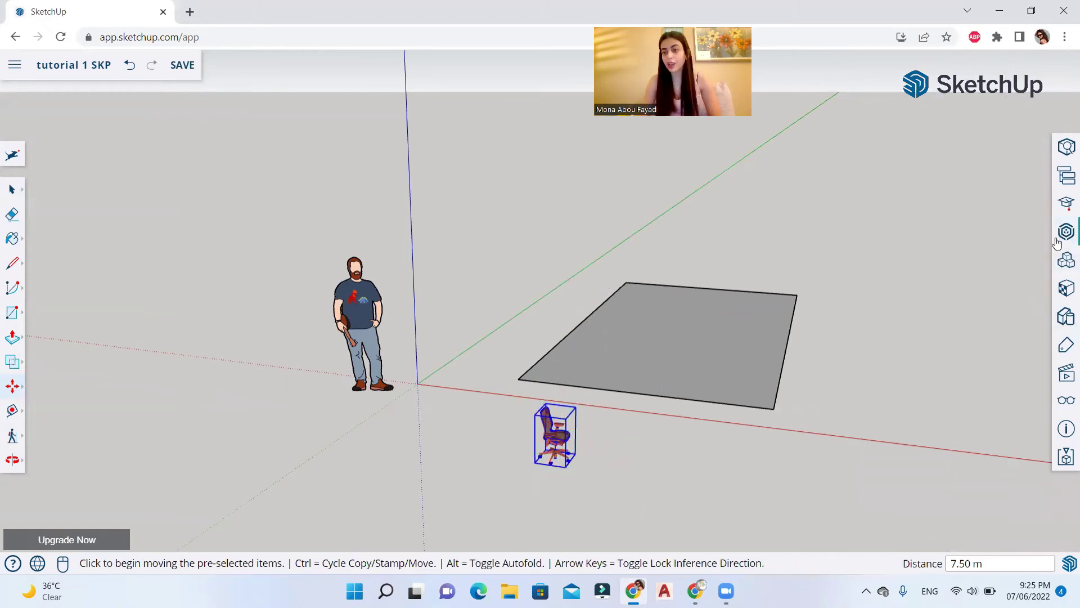
{"action": "left_click", "coordinate": [1066, 260]}
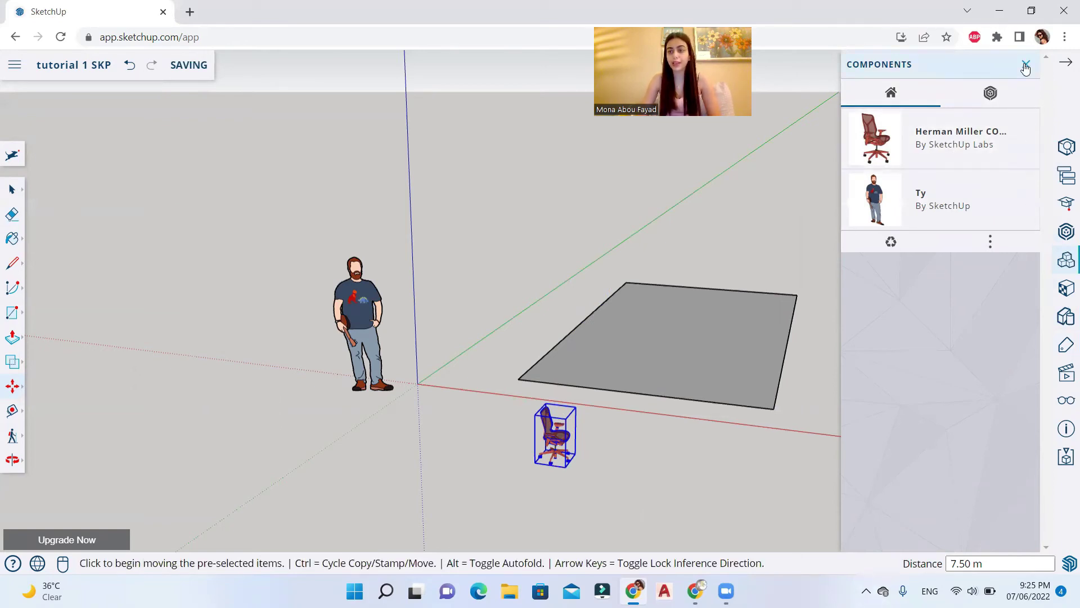
{"action": "left_click", "coordinate": [1025, 66]}
Paint the rectangle's face with the in-model Ty_Red material.
{"action": "left_click", "coordinate": [1066, 295]}
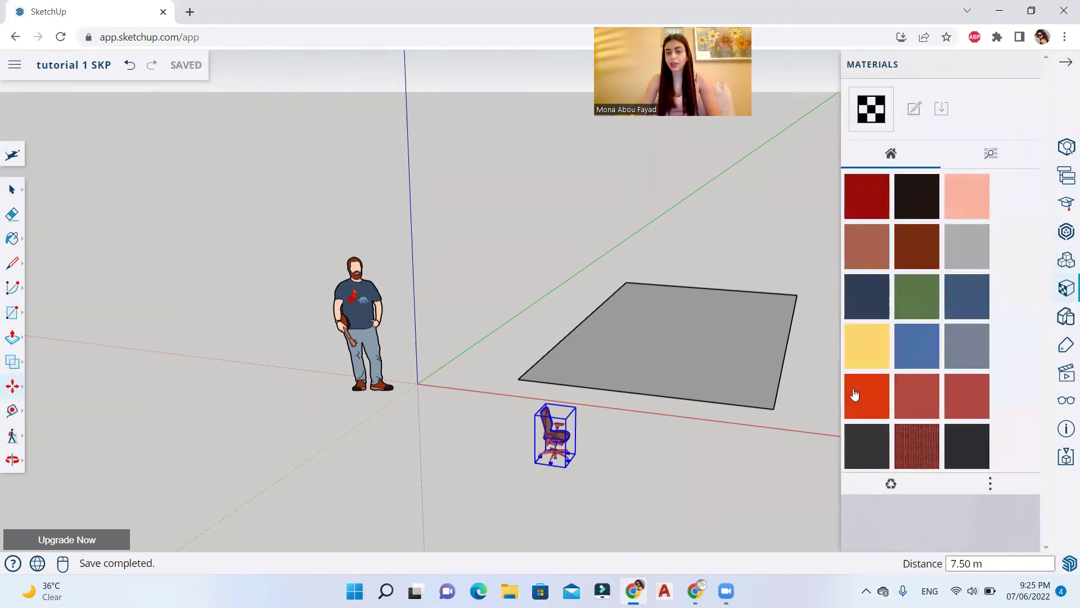
{"action": "left_click", "coordinate": [873, 212]}
{"action": "left_click", "coordinate": [746, 313]}
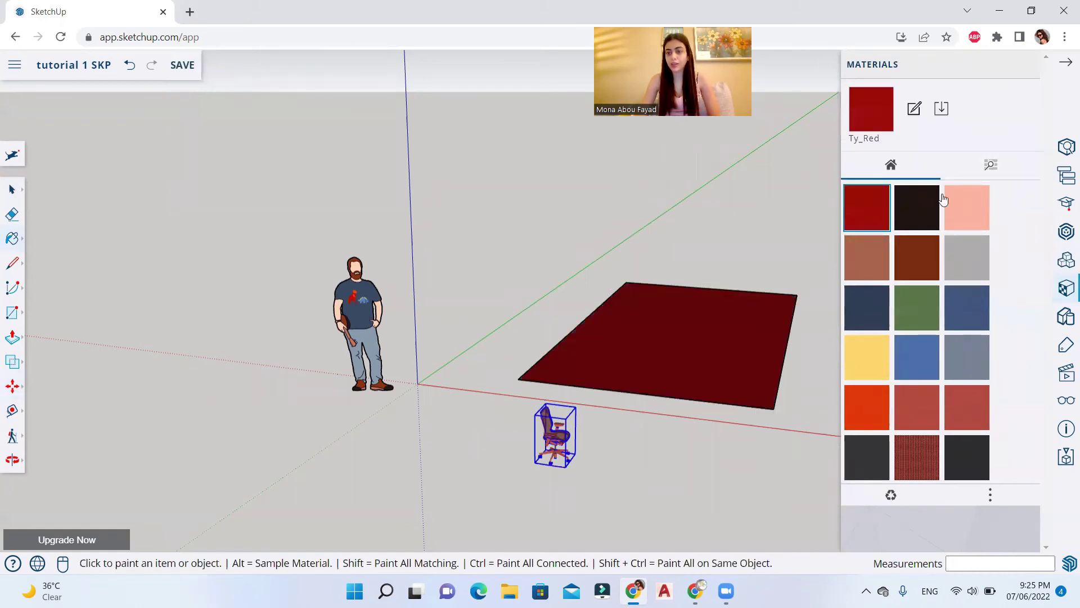
Browse the material library and paint the rectangle with Asphalt Stamped Brick from Landscaping, Fencing and Vegetation.
{"action": "left_click", "coordinate": [1001, 168]}
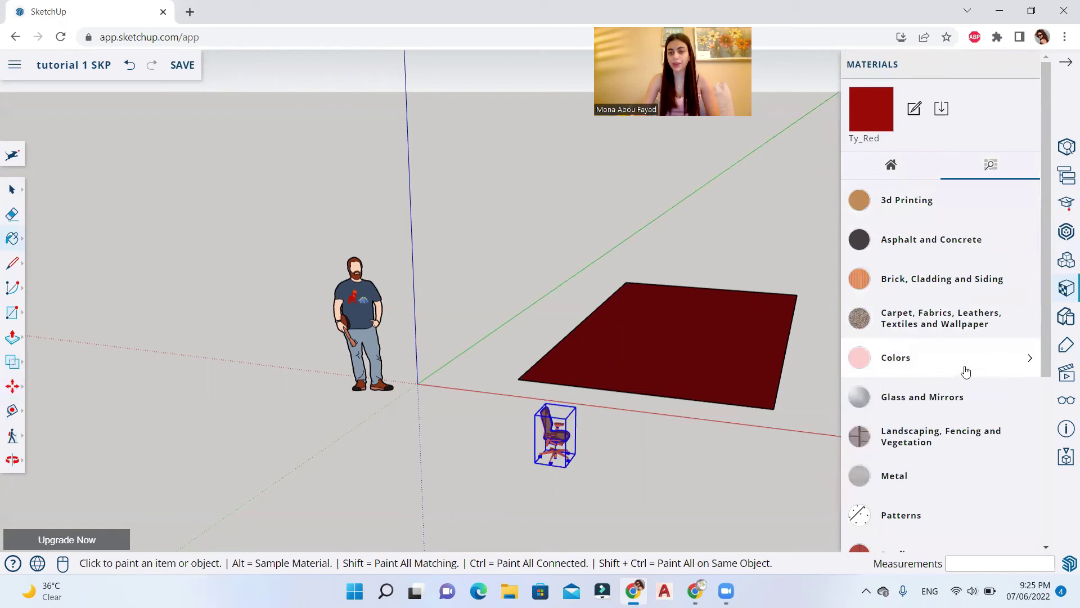
{"action": "scroll", "coordinate": [967, 366], "scroll_direction": "down", "scroll_amount": 3}
{"action": "scroll", "coordinate": [966, 366], "scroll_direction": "down", "scroll_amount": 1}
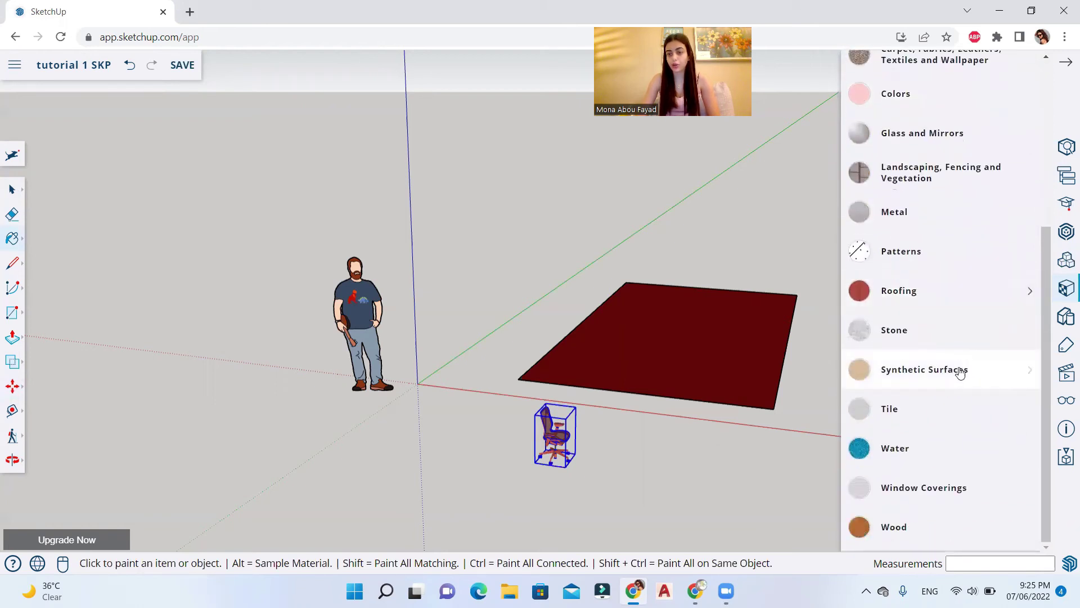
{"action": "left_click", "coordinate": [953, 340]}
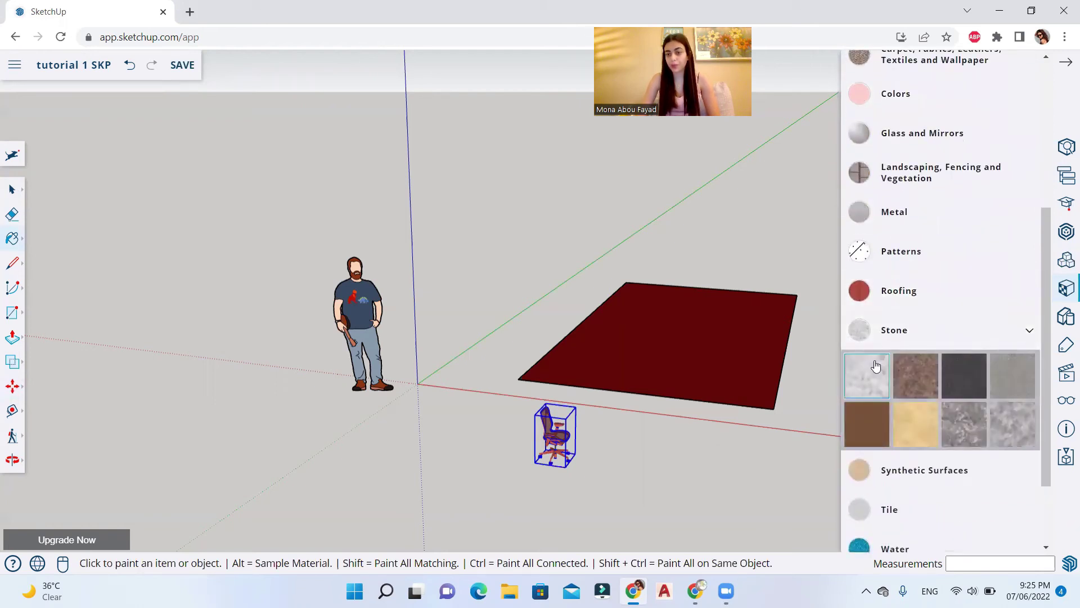
{"action": "left_click", "coordinate": [938, 179]}
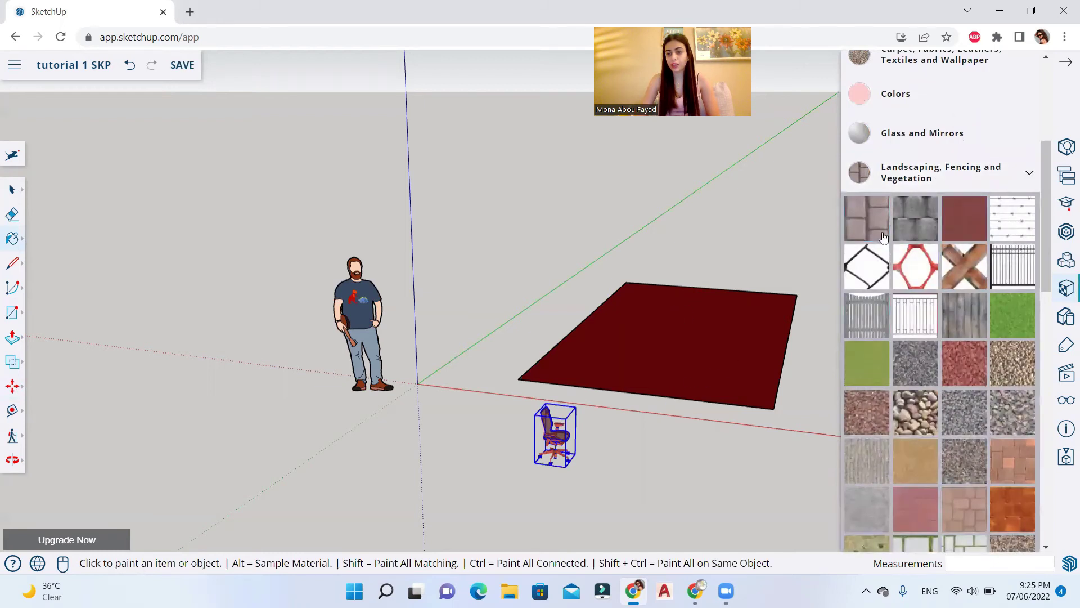
{"action": "left_click", "coordinate": [694, 382]}
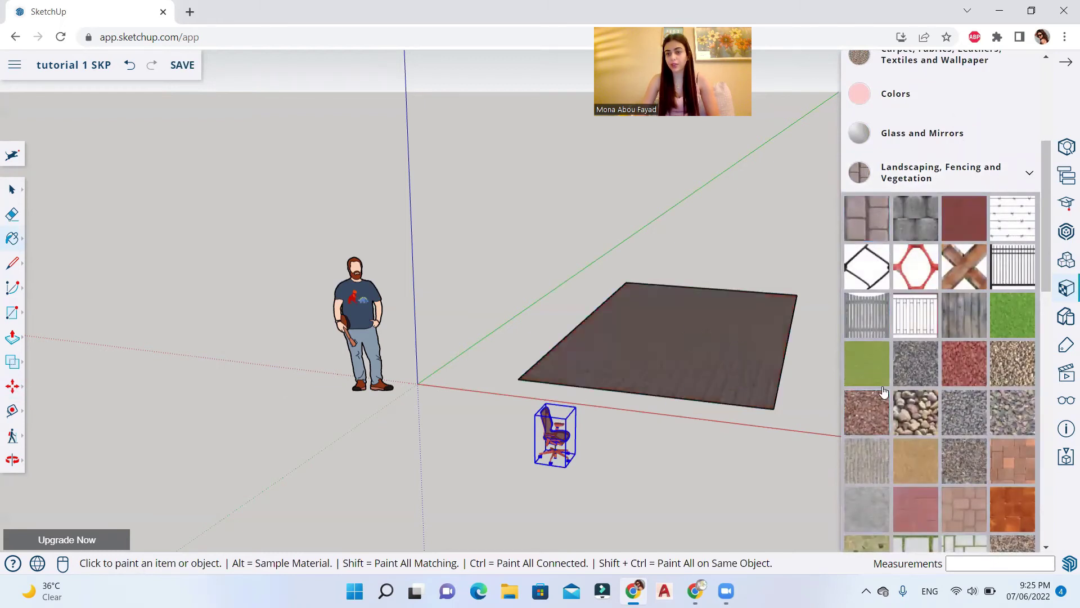
{"action": "scroll", "coordinate": [983, 457], "scroll_direction": "down", "scroll_amount": 5}
{"action": "scroll", "coordinate": [984, 423], "scroll_direction": "up", "scroll_amount": 10}
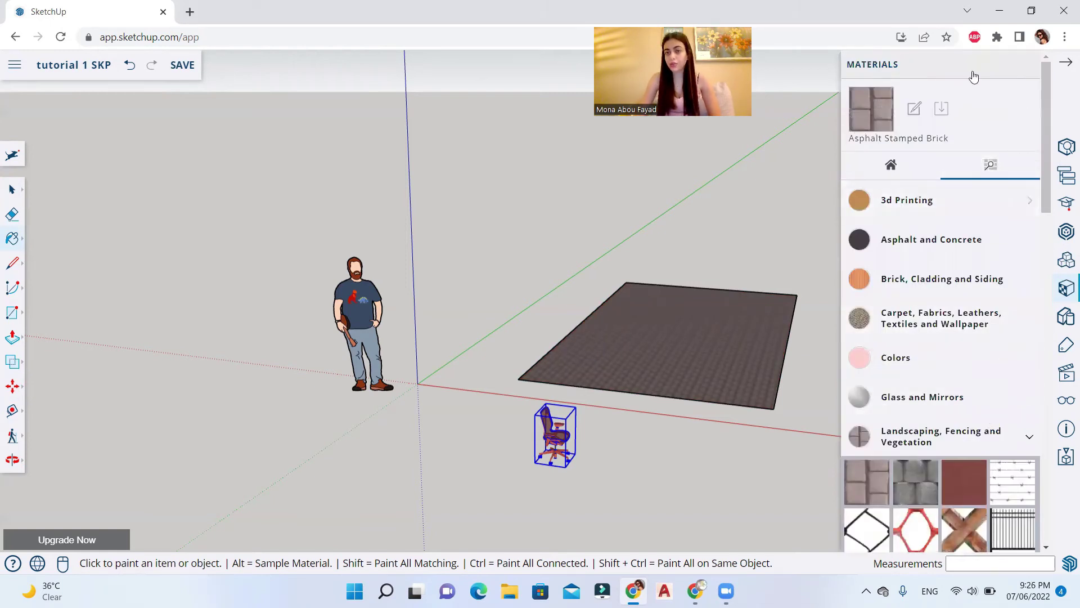
{"action": "left_click", "coordinate": [1026, 64]}
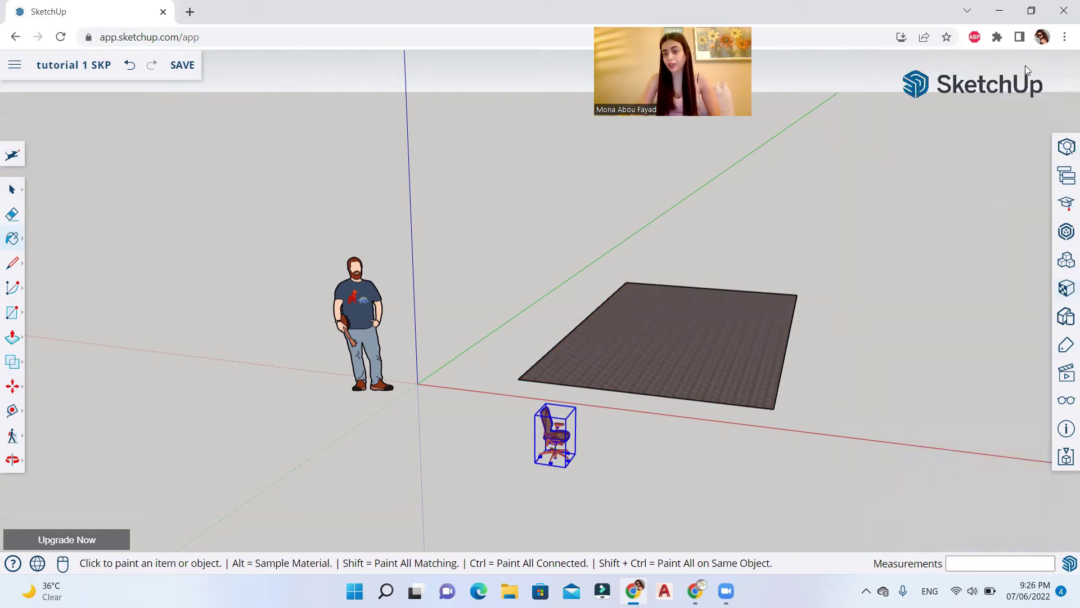
Try the Beige and Green, Gray Scale and Red Brick color sets, finishing with the 00 Default Colors style.
{"action": "left_click", "coordinate": [1066, 315]}
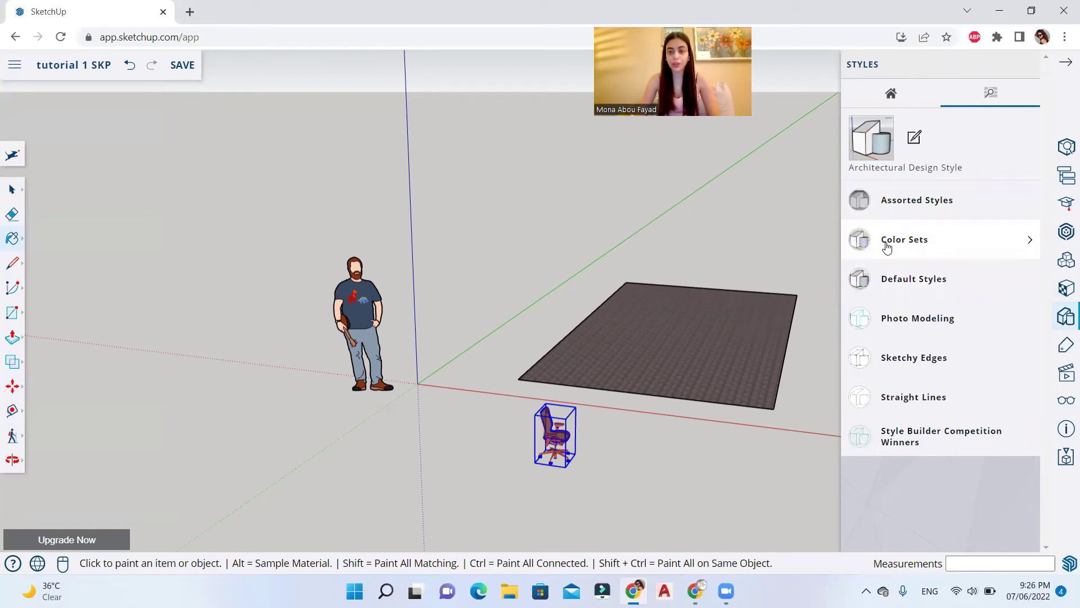
{"action": "left_click", "coordinate": [956, 251]}
{"action": "left_click", "coordinate": [880, 290]}
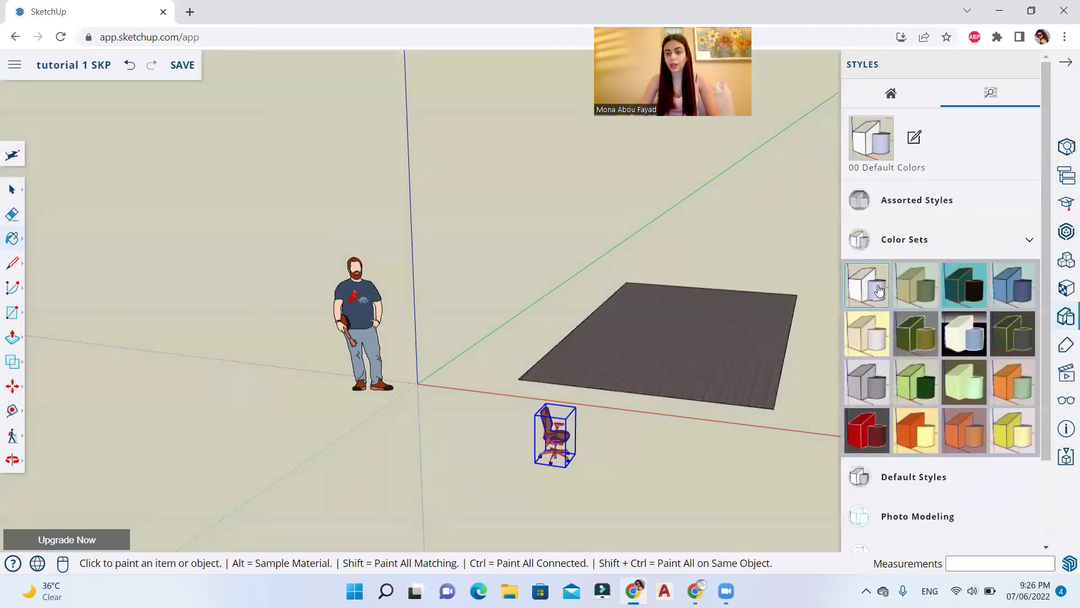
{"action": "left_click", "coordinate": [915, 284]}
{"action": "scroll", "coordinate": [523, 467], "scroll_direction": "up", "scroll_amount": 5}
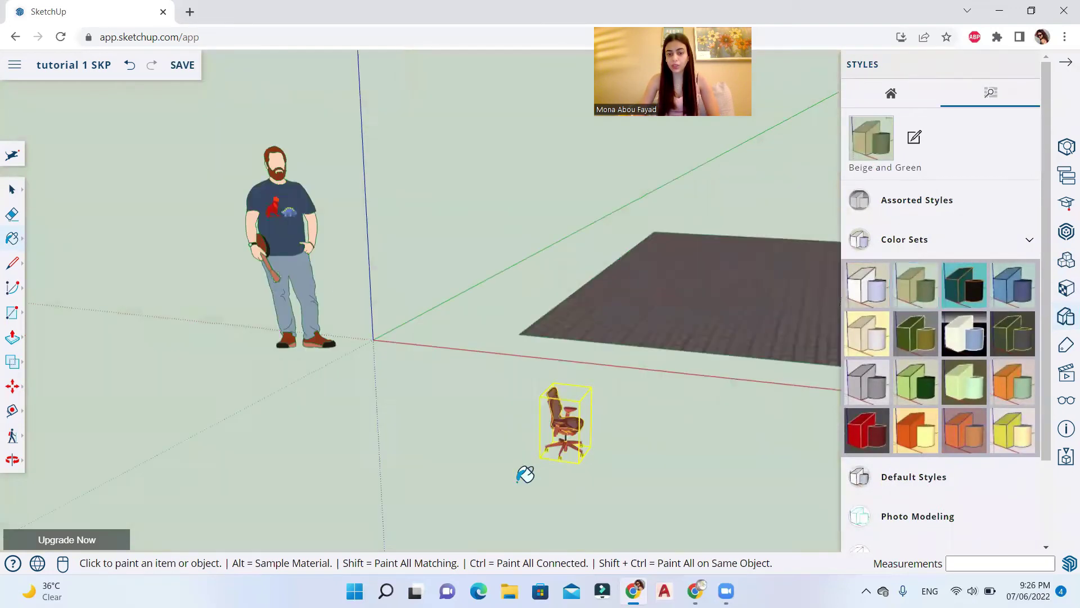
{"action": "left_click", "coordinate": [874, 389]}
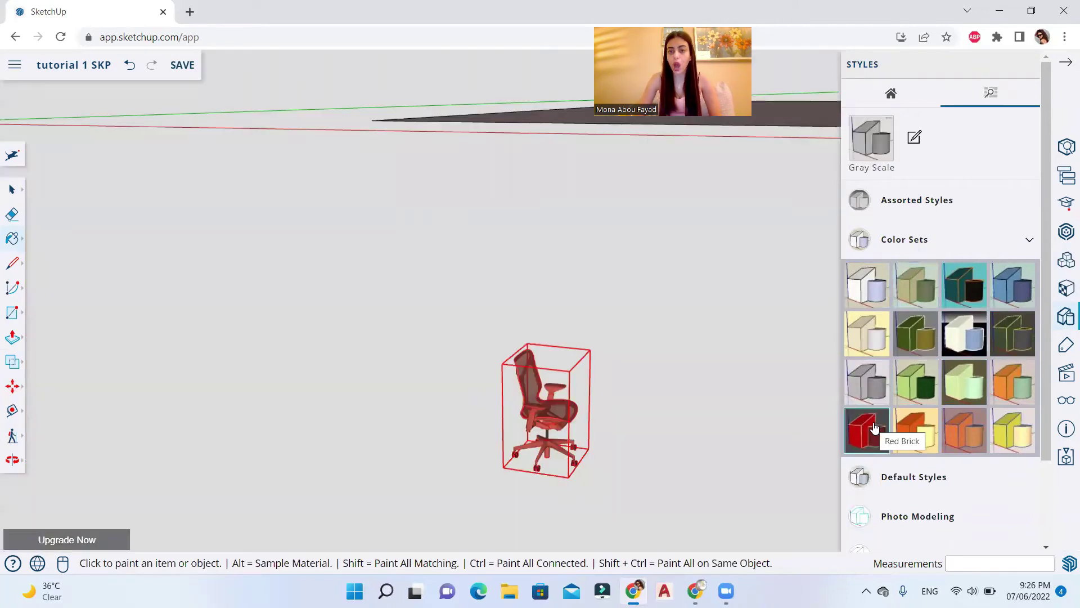
{"action": "left_click", "coordinate": [874, 430]}
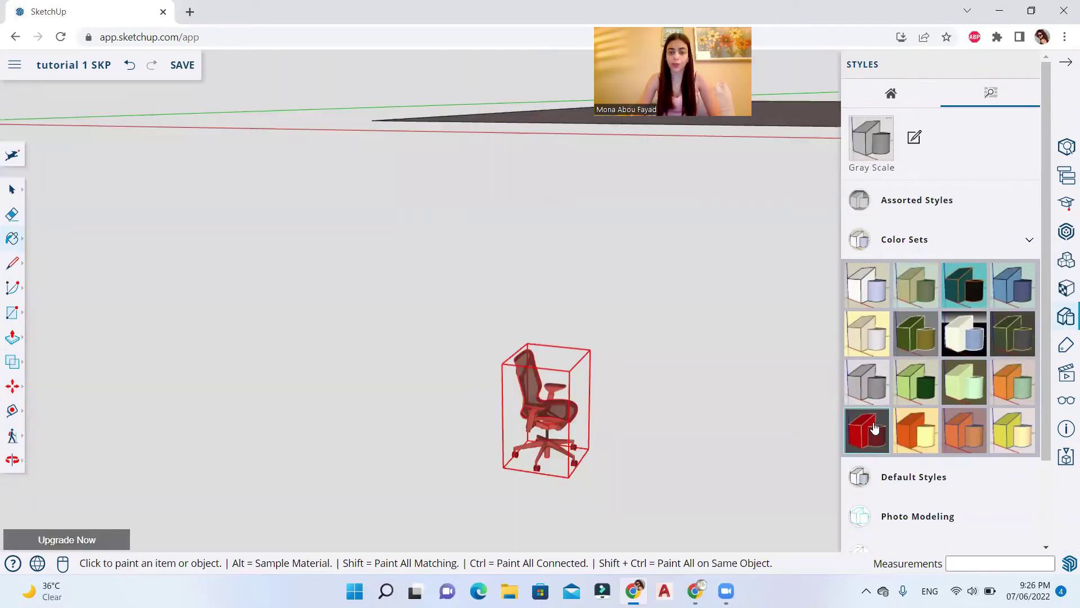
{"action": "left_click", "coordinate": [871, 280]}
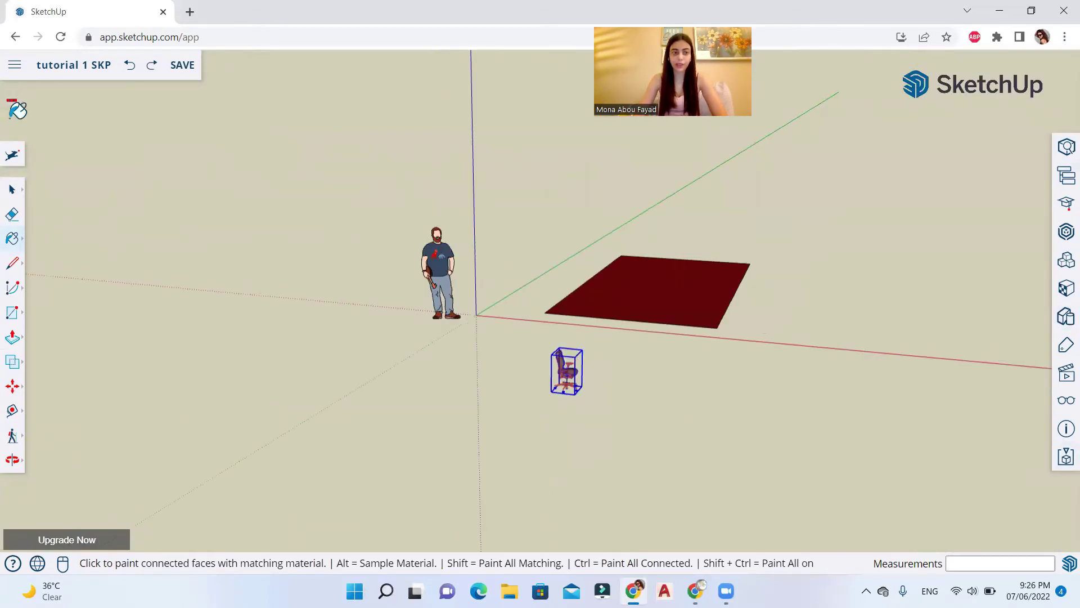
Return to the Select tool, clear the chair's selection and view the language choices and input device settings.
{"action": "left_click", "coordinate": [12, 190]}
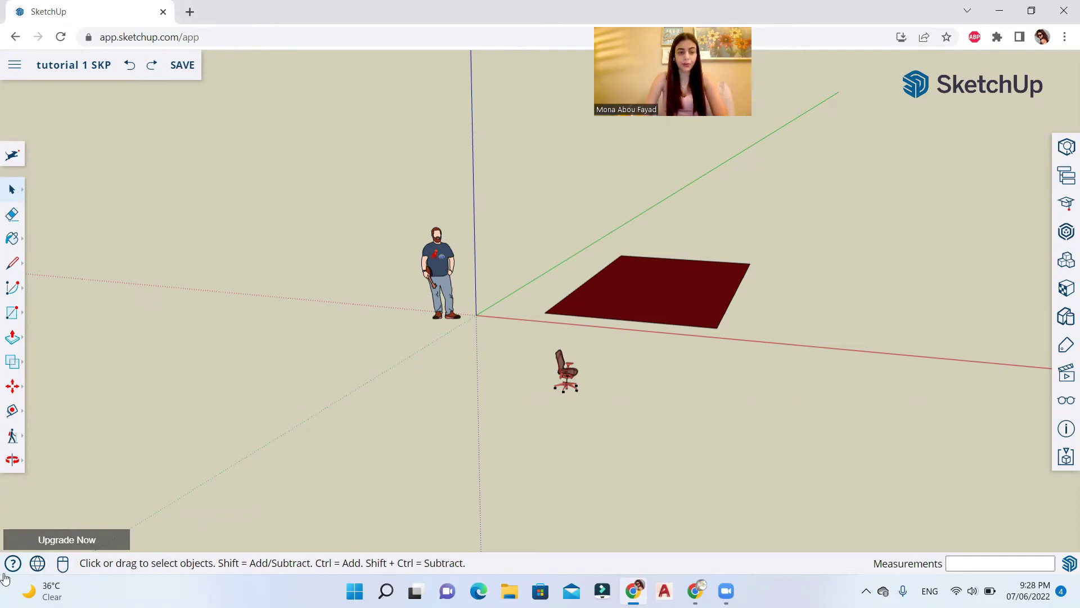
{"action": "left_click", "coordinate": [39, 565]}
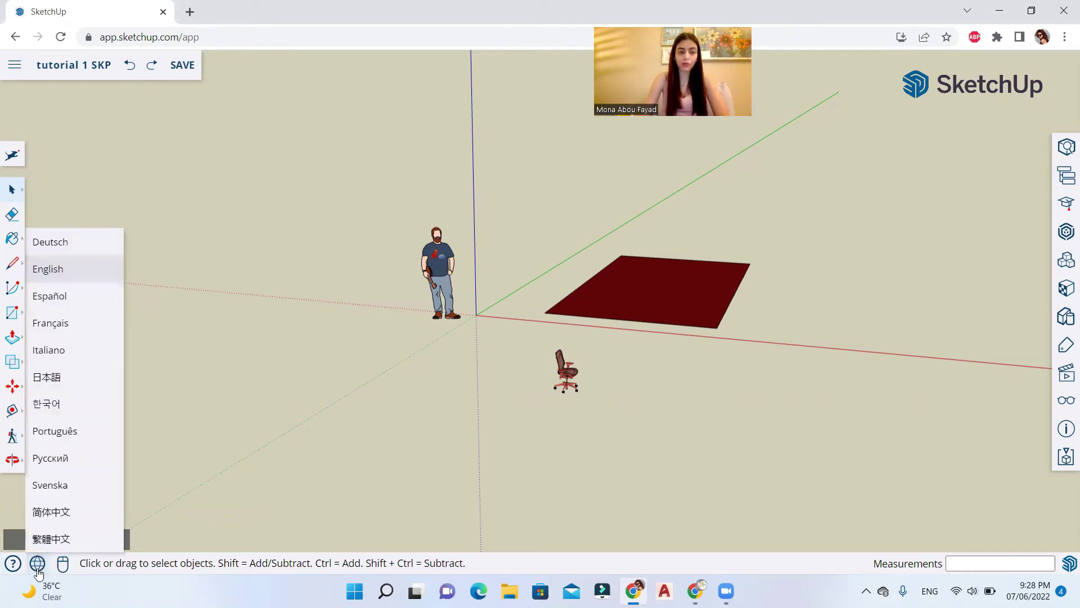
{"action": "left_click", "coordinate": [63, 564]}
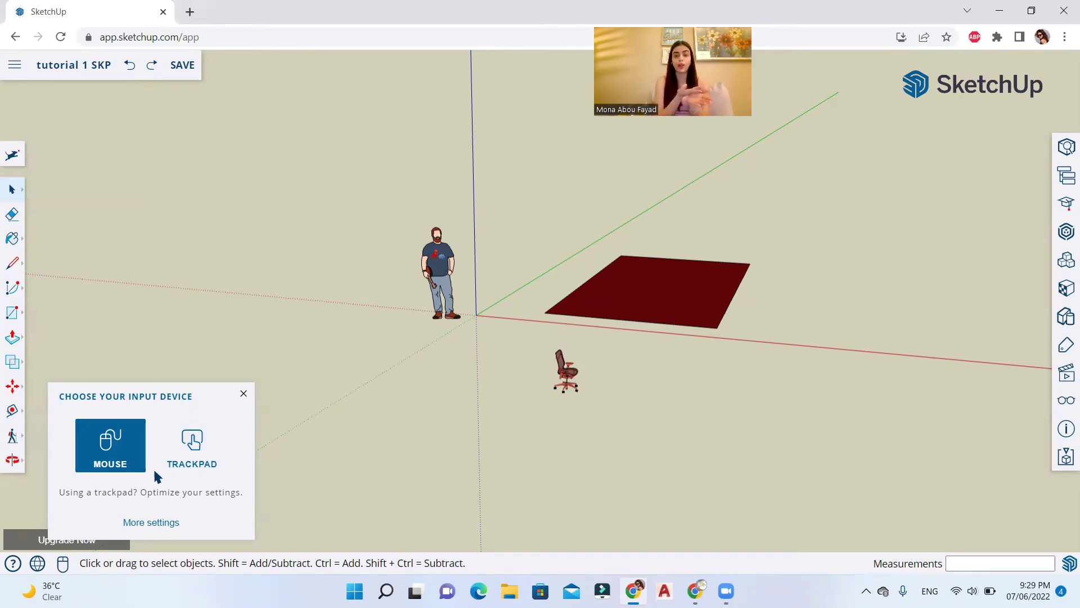
Draw a 5 m line parallel to the red axis with the Line tool, starting on the dotted green axis.
{"action": "left_click", "coordinate": [12, 263]}
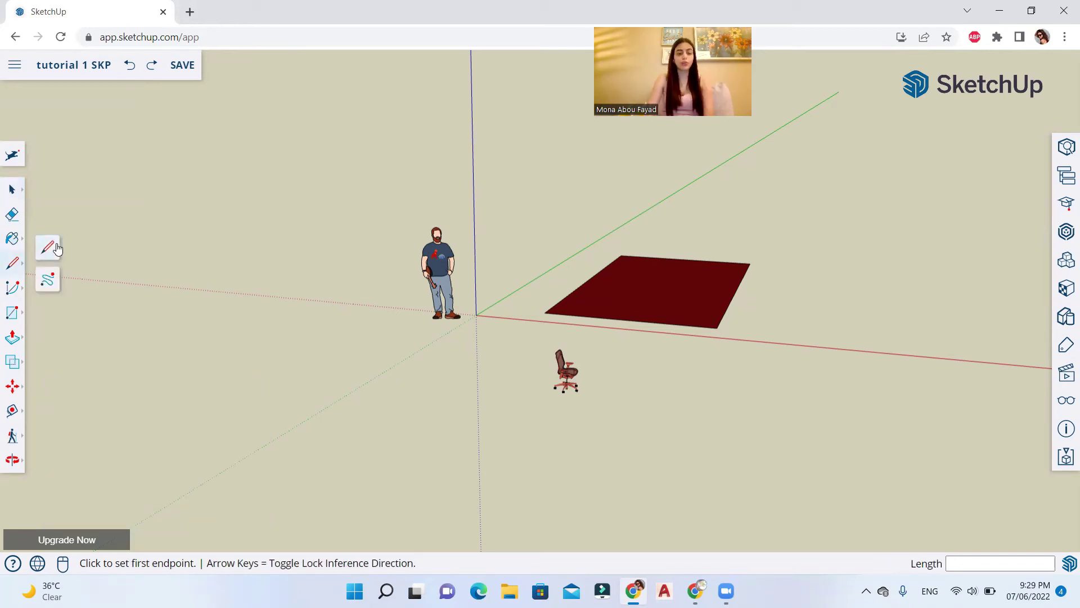
{"action": "left_click", "coordinate": [58, 249]}
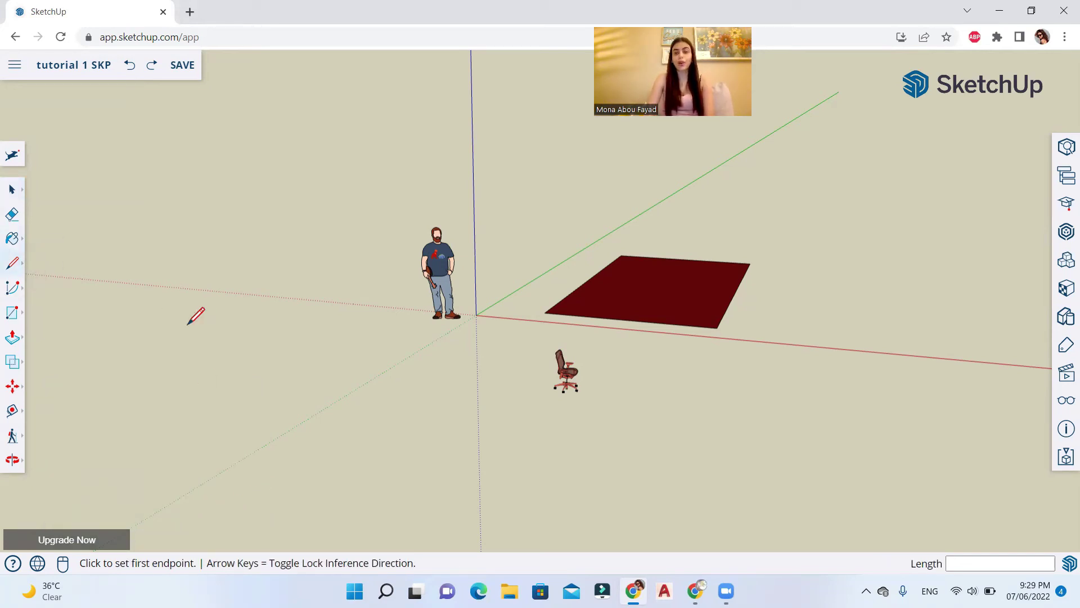
{"action": "left_click", "coordinate": [20, 262]}
{"action": "left_click", "coordinate": [50, 251]}
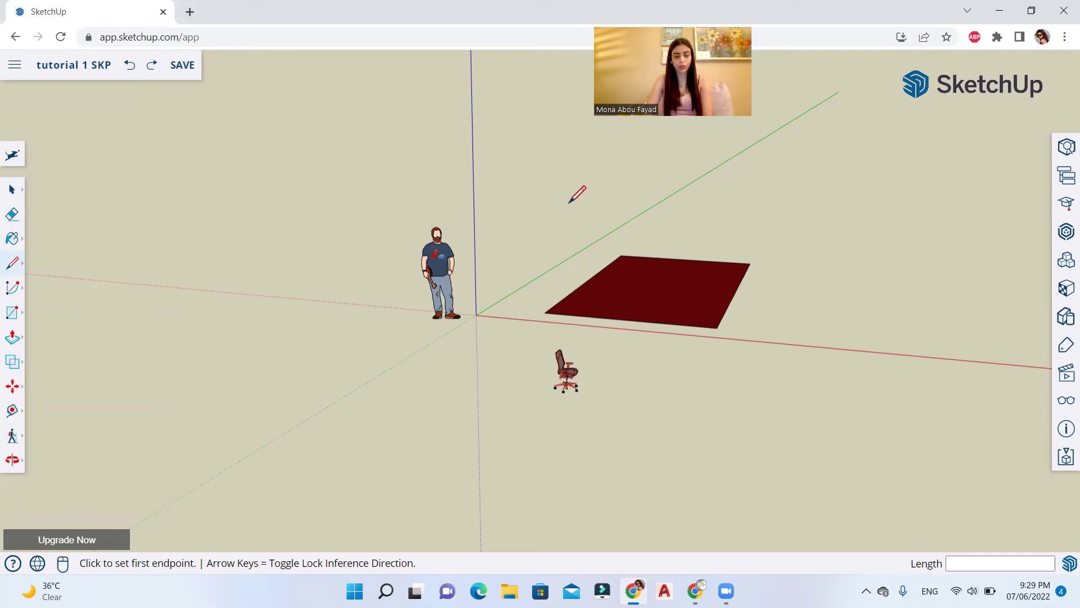
{"action": "left_click", "coordinate": [266, 445]}
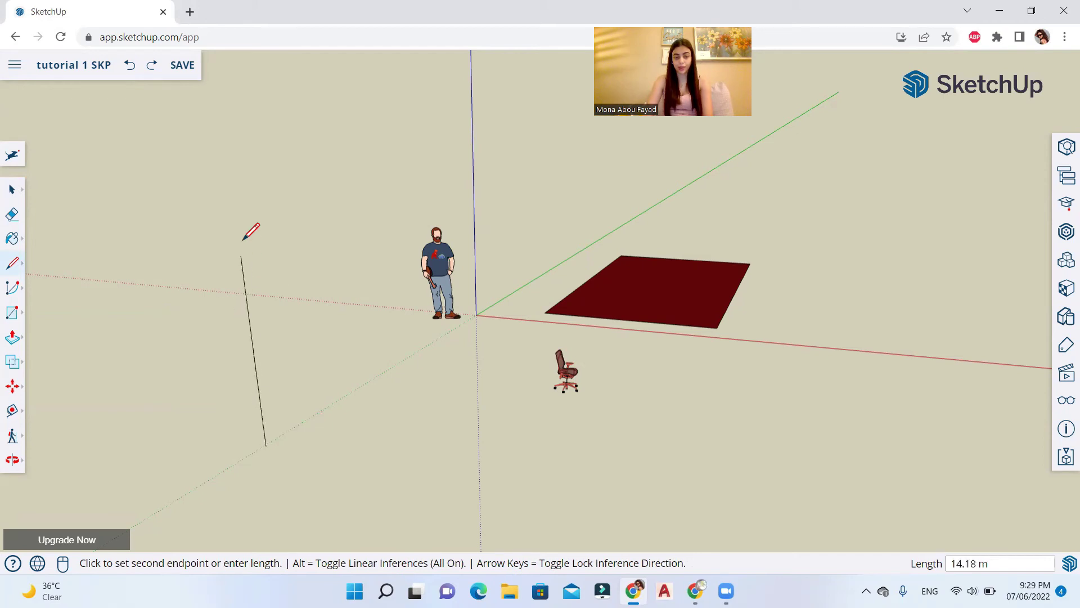
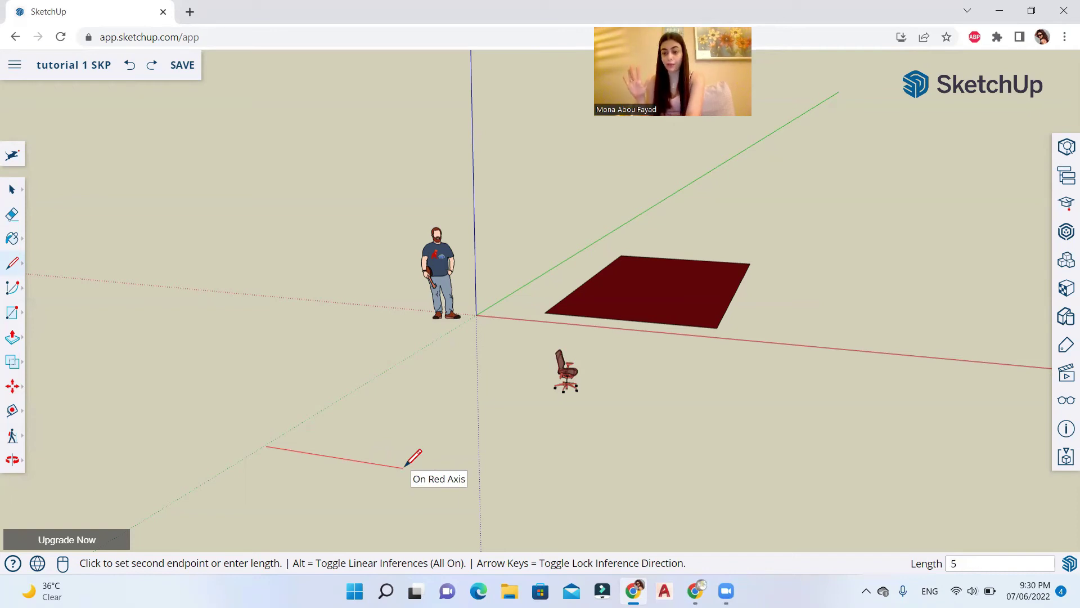
{"action": "key", "text": "Return"}
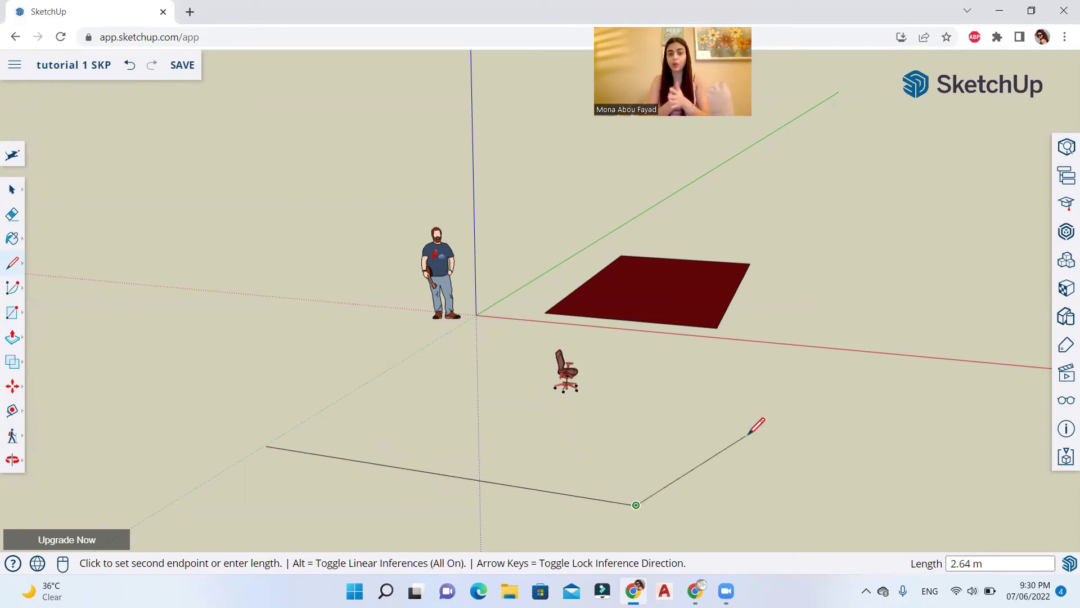
{"action": "key", "text": "Escape"}
{"action": "left_click", "coordinate": [467, 421]}
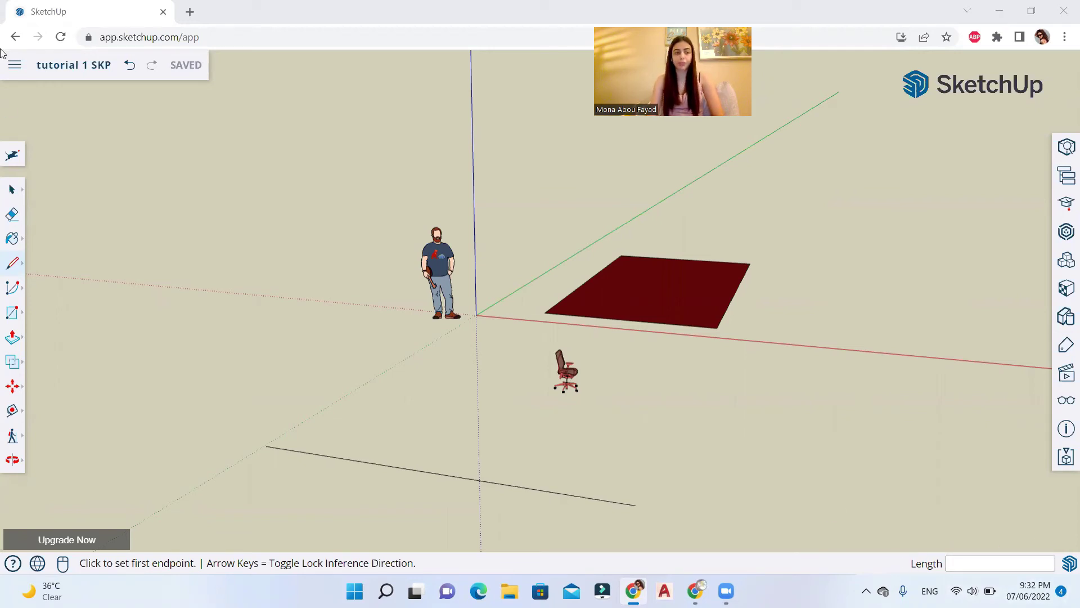
Draw a 1 m line parallel to the red axis between the chair and the 5 m line.
{"action": "left_click", "coordinate": [12, 263]}
{"action": "left_click", "coordinate": [56, 251]}
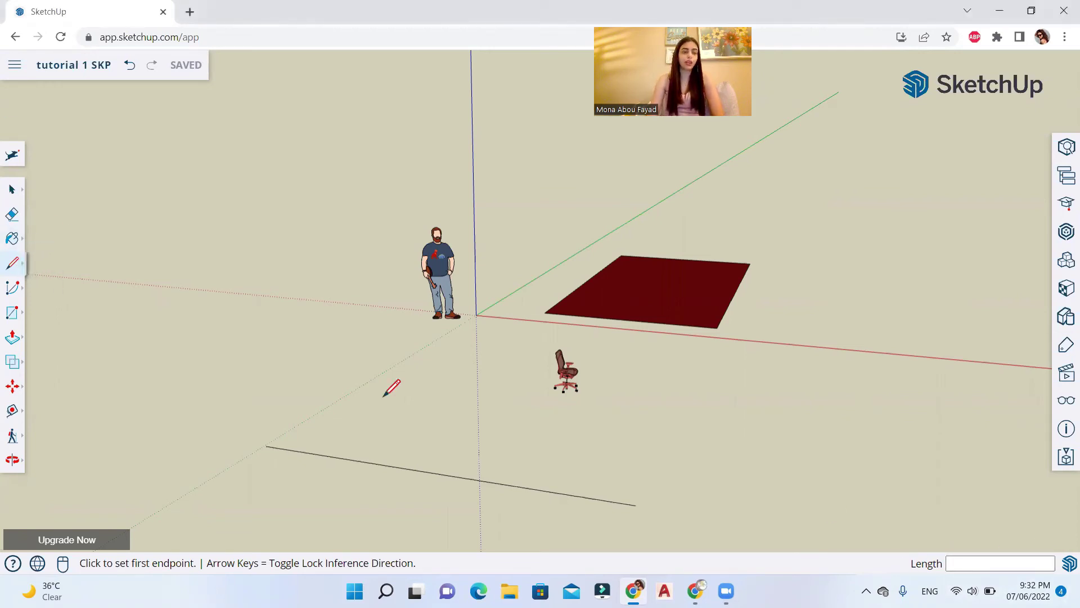
{"action": "left_click", "coordinate": [406, 389]}
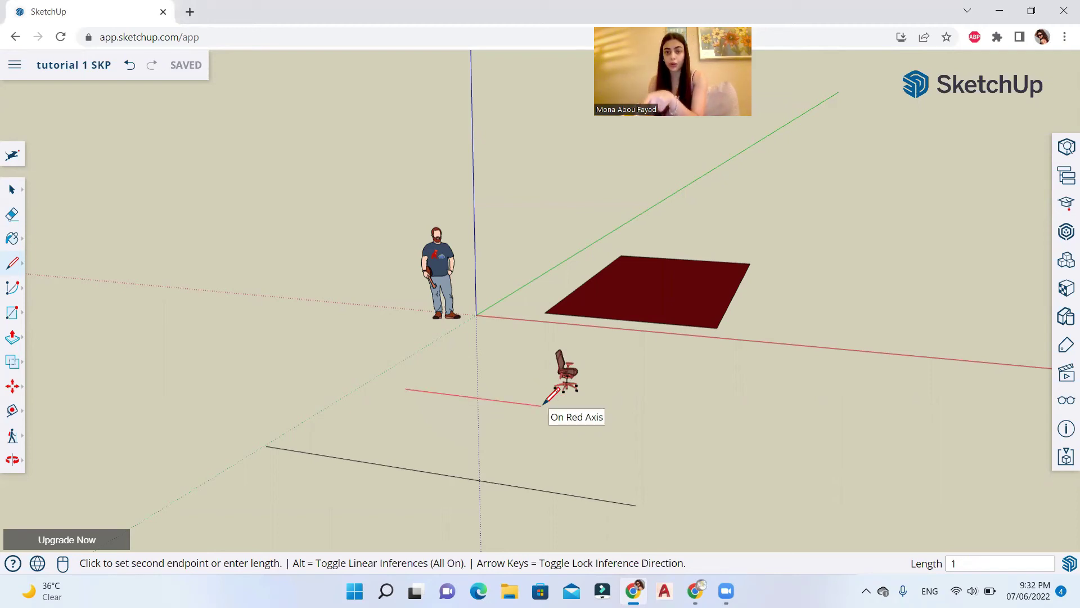
{"action": "key", "text": "Return"}
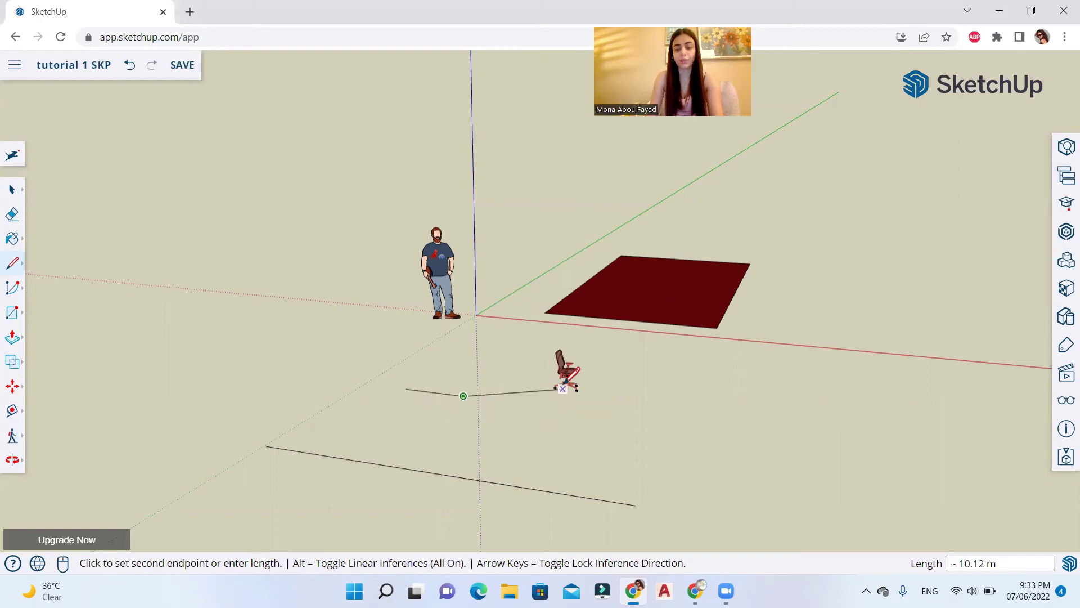
{"action": "key", "text": "Escape"}
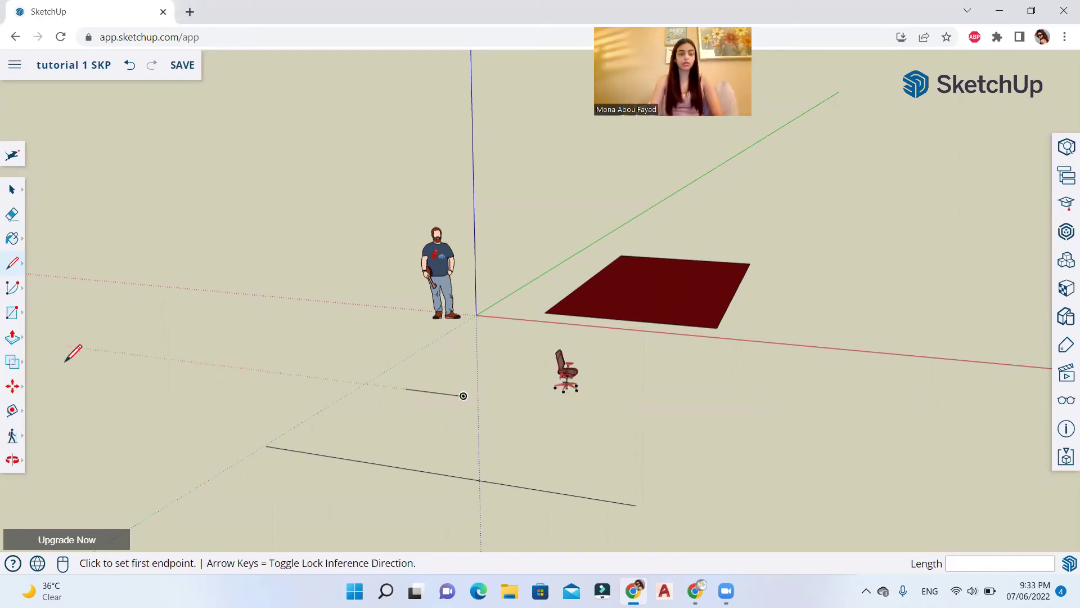
Measure the shorter line from endpoint to endpoint with the Tape Measure and return to the Select tool.
{"action": "left_click", "coordinate": [15, 414]}
{"action": "left_click", "coordinate": [406, 388]}
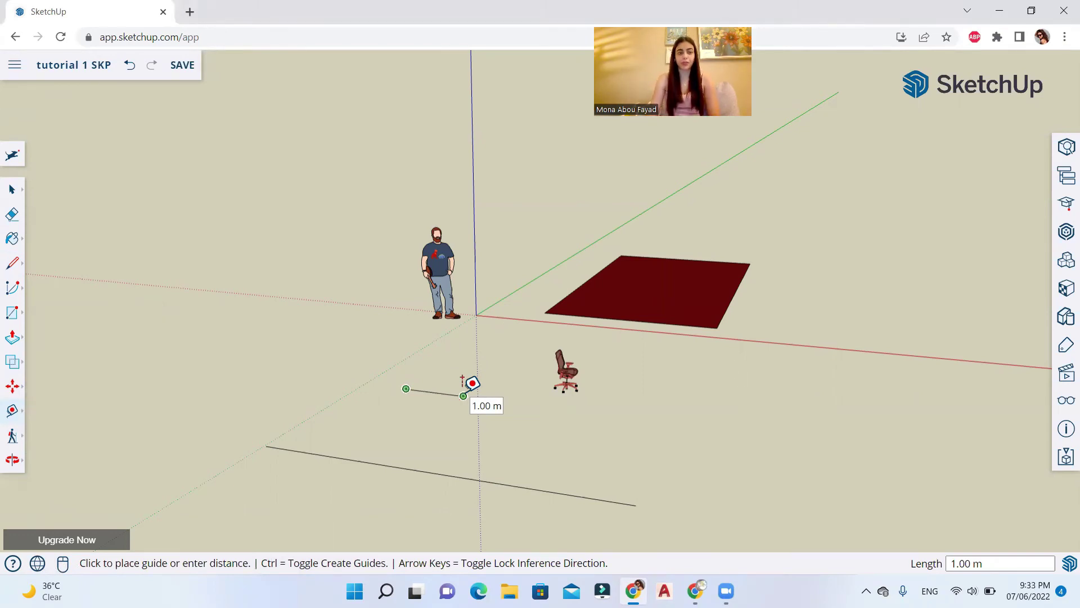
{"action": "left_click", "coordinate": [463, 394]}
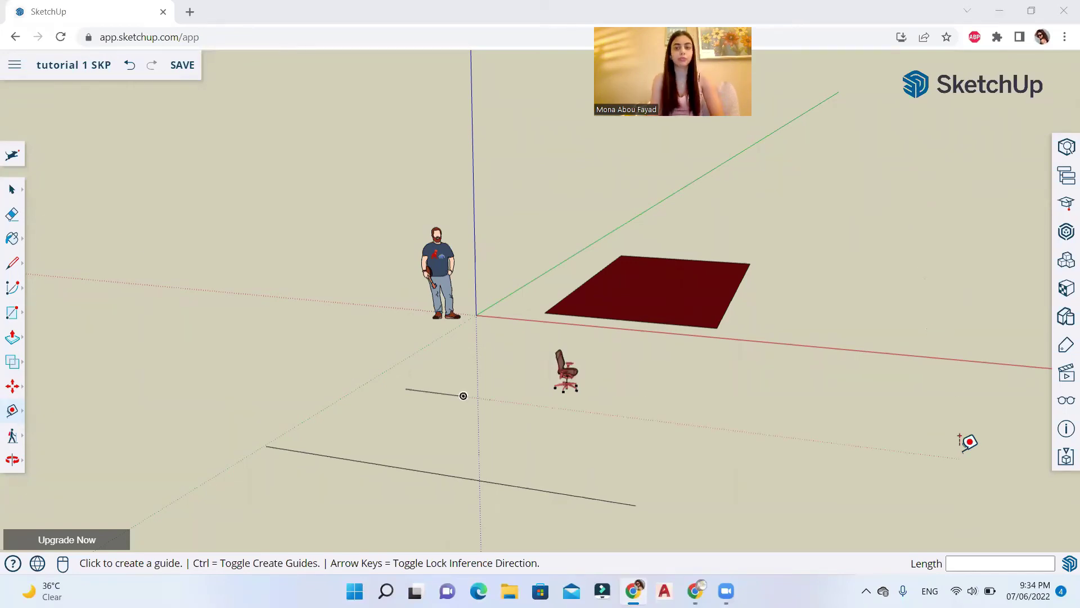
{"action": "left_click", "coordinate": [13, 189]}
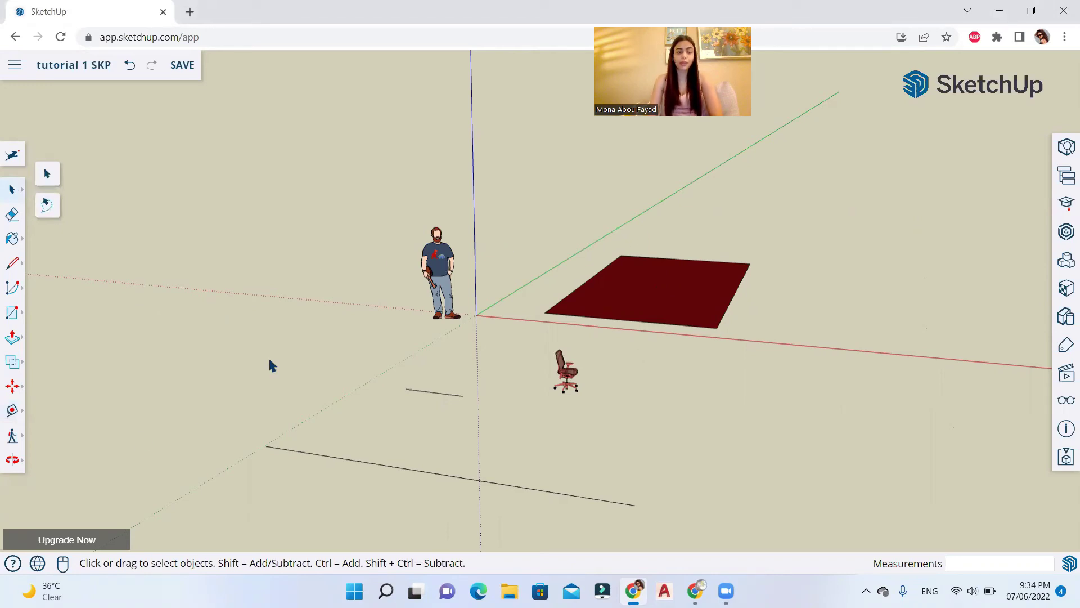
{"action": "left_click", "coordinate": [12, 410]}
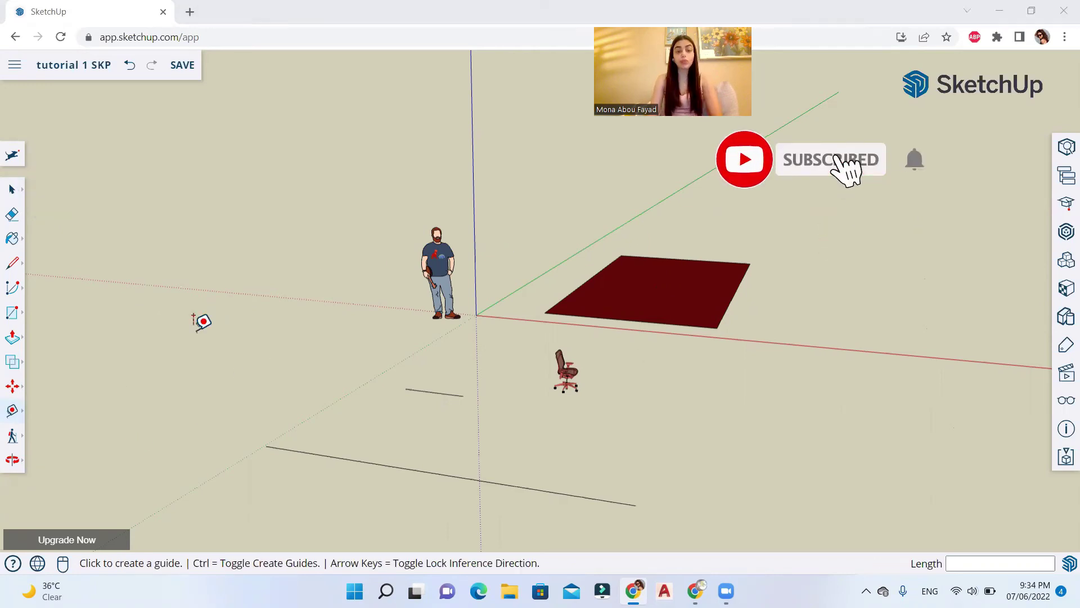
{"action": "key", "text": "space"}
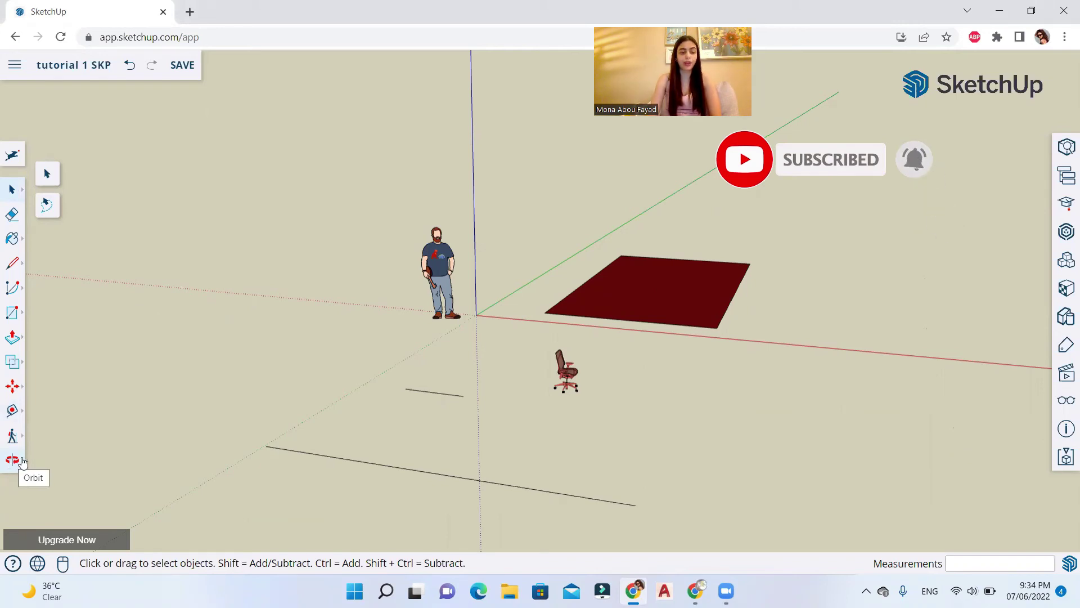
Orbit the model to a higher viewpoint and shift the view sideways with the Pan tool.
{"action": "left_click", "coordinate": [21, 460]}
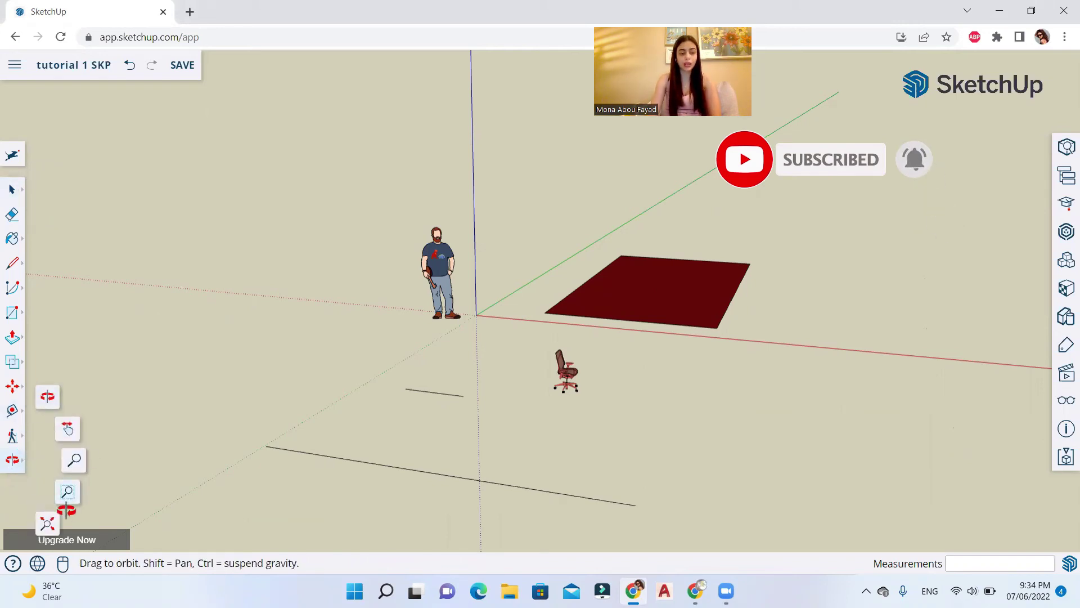
{"action": "key", "text": "t"}
{"action": "left_click", "coordinate": [50, 397]}
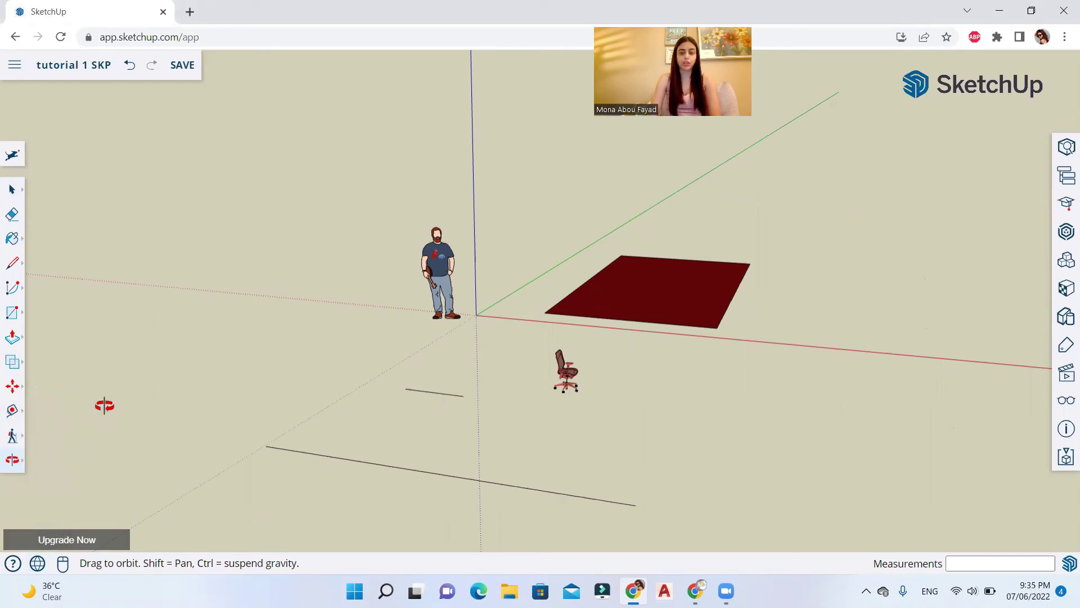
{"action": "left_click_drag", "start_coordinate": [306, 345], "coordinate": [575, 460]}
{"action": "left_click", "coordinate": [12, 459]}
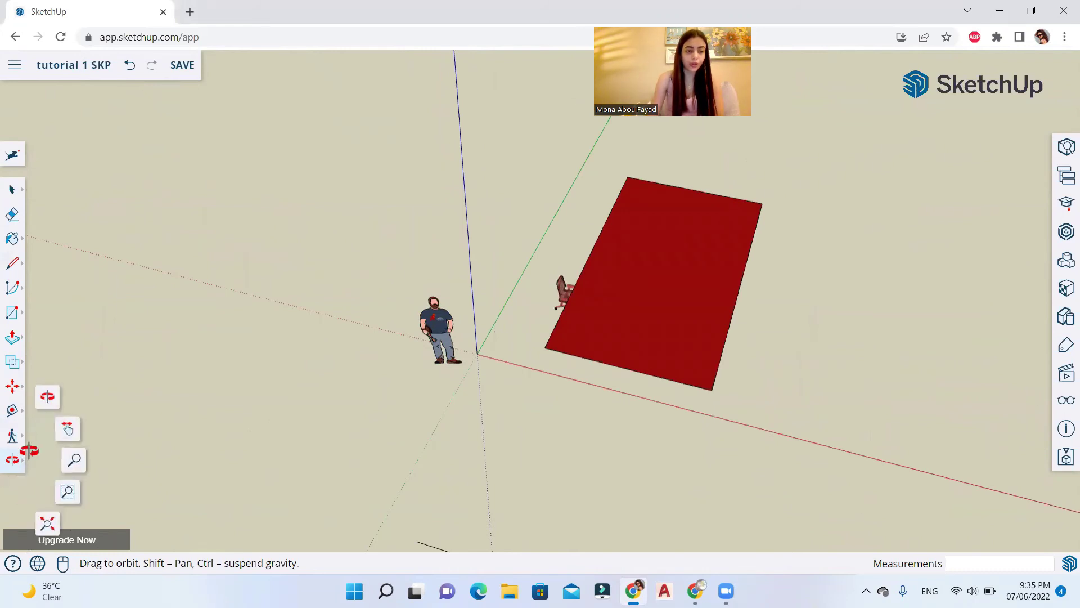
{"action": "left_click", "coordinate": [68, 431]}
{"action": "left_click_drag", "start_coordinate": [595, 342], "coordinate": [743, 315]}
Zoom in on the figure and chair and back out with the Zoom tool.
{"action": "left_click", "coordinate": [13, 460]}
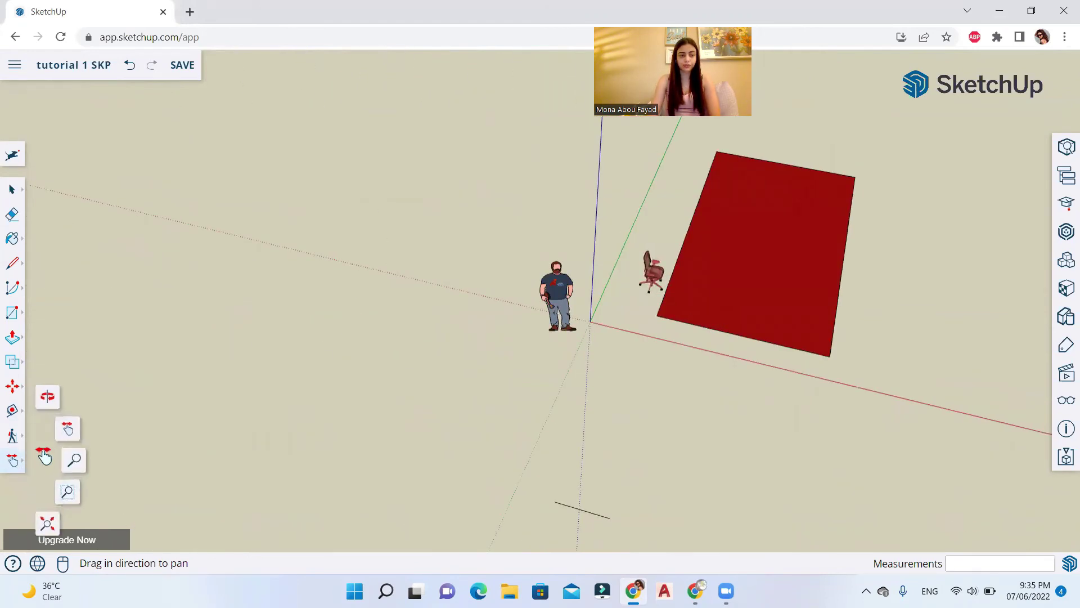
{"action": "left_click", "coordinate": [72, 460]}
{"action": "left_click_drag", "start_coordinate": [666, 379], "coordinate": [598, 340]}
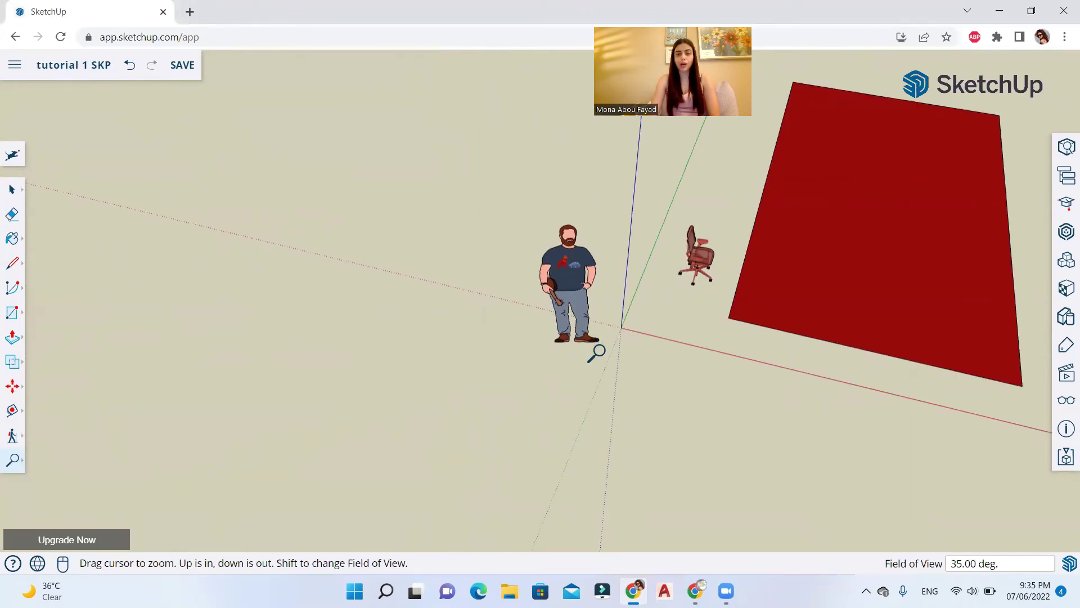
{"action": "left_click_drag", "start_coordinate": [605, 390], "coordinate": [636, 484]}
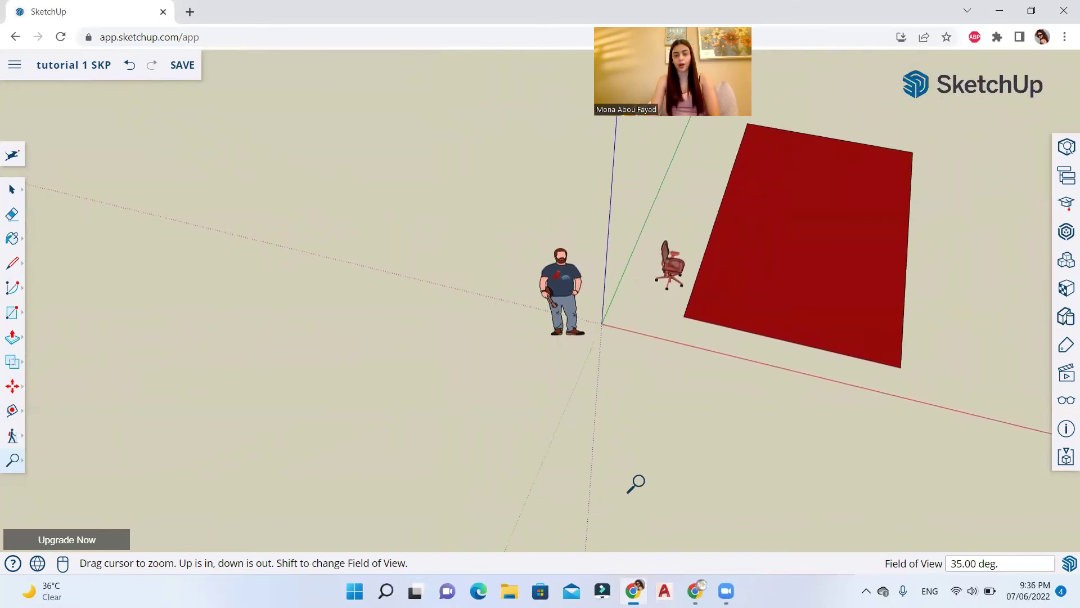
Use Zoom Window on the area around the figure and red rectangle, and apply Zoom Extents to view the whole model.
{"action": "left_click", "coordinate": [13, 460]}
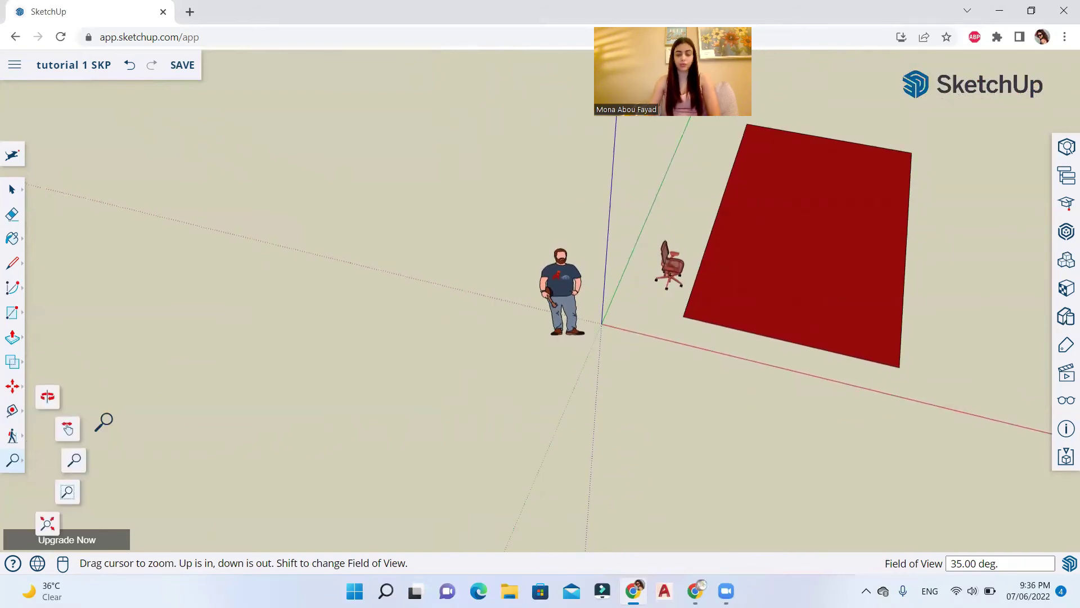
{"action": "left_click", "coordinate": [68, 493]}
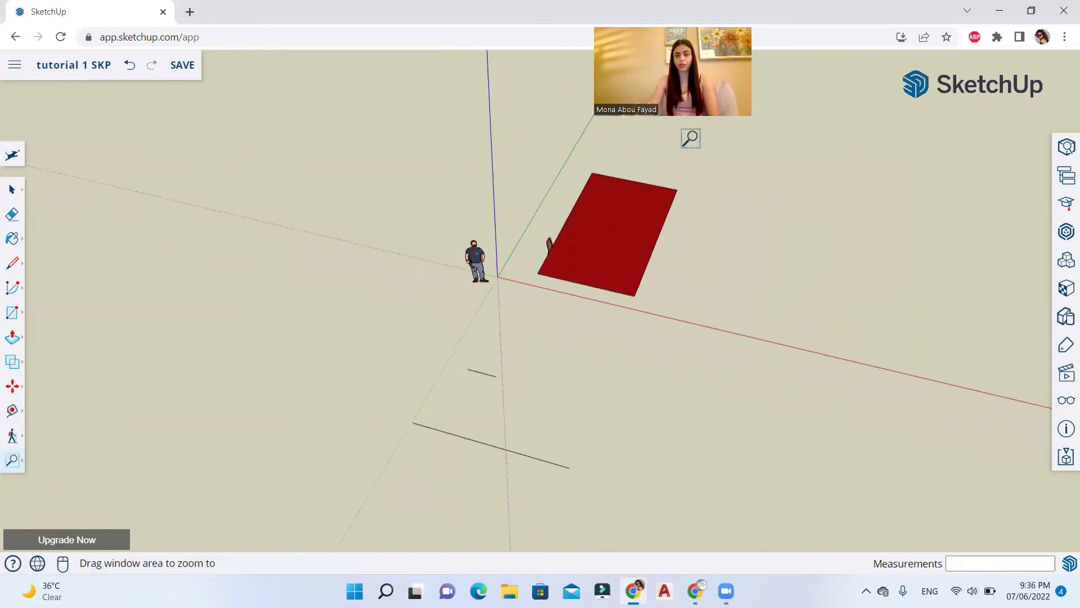
{"action": "left_click_drag", "start_coordinate": [690, 139], "coordinate": [453, 333]}
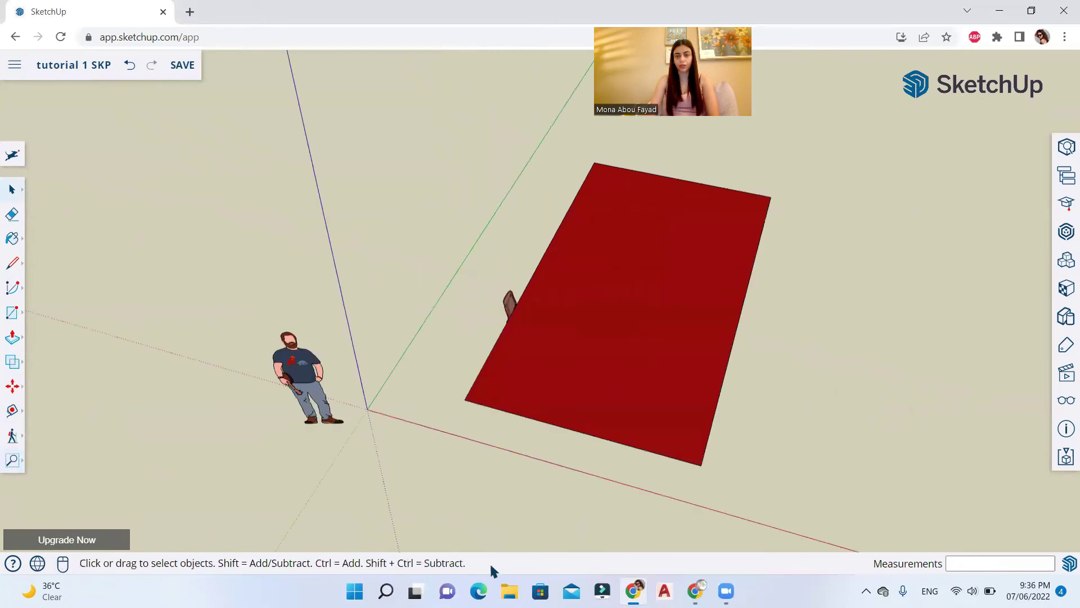
{"action": "left_click", "coordinate": [16, 470]}
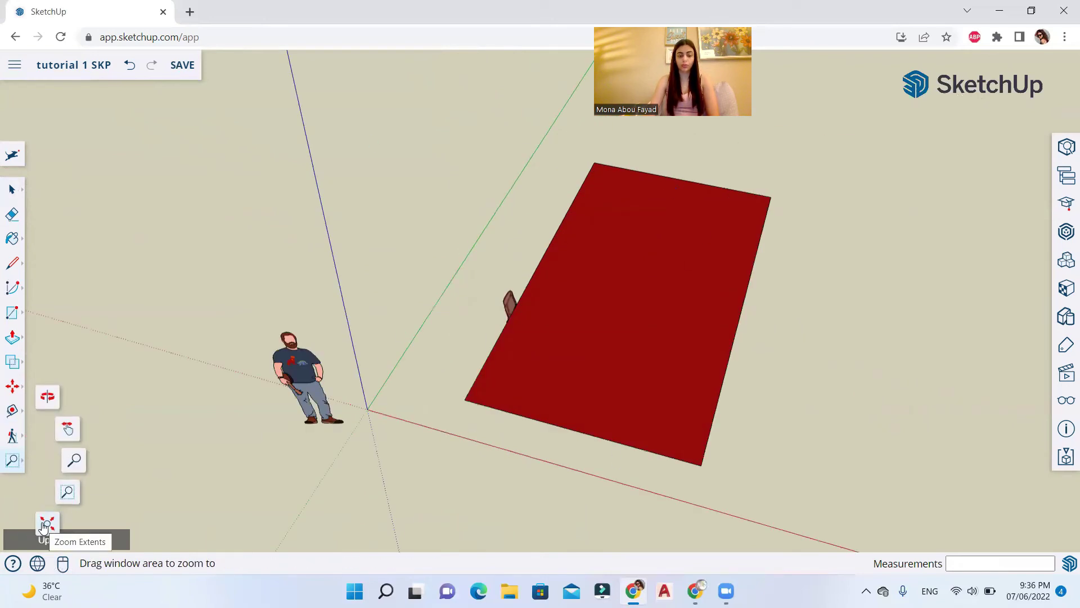
{"action": "left_click", "coordinate": [45, 525]}
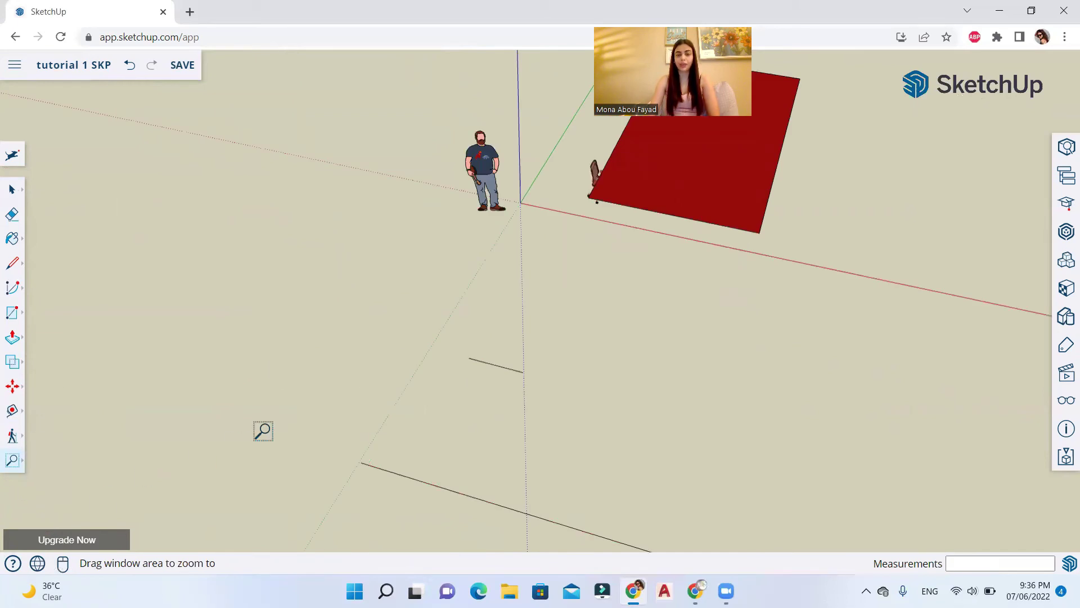
{"action": "scroll", "coordinate": [417, 423], "scroll_direction": "down", "scroll_amount": 2}
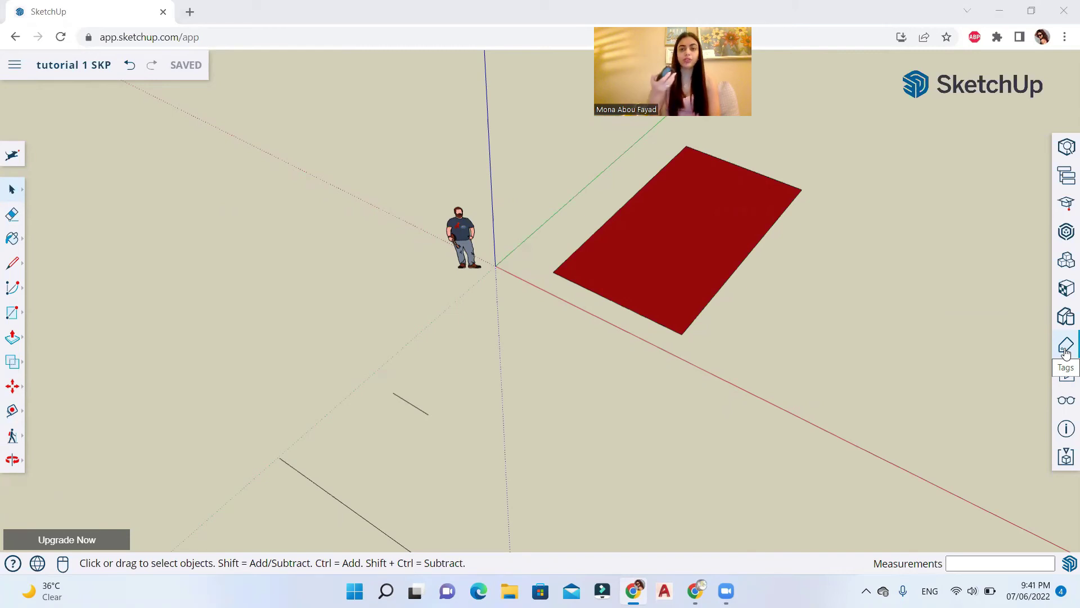
Orbit around the model and zoom in and out repeatedly without leaving the Select tool.
{"action": "middle_click_drag", "start_coordinate": [506, 287], "coordinate": [737, 145]}
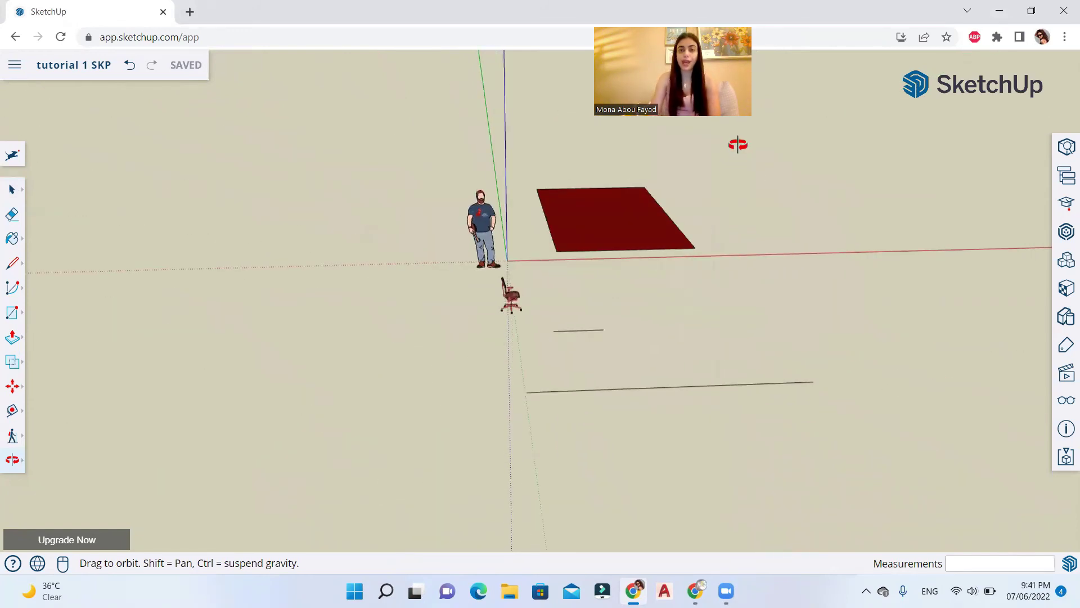
{"action": "middle_click_drag", "start_coordinate": [615, 202], "coordinate": [611, 318]}
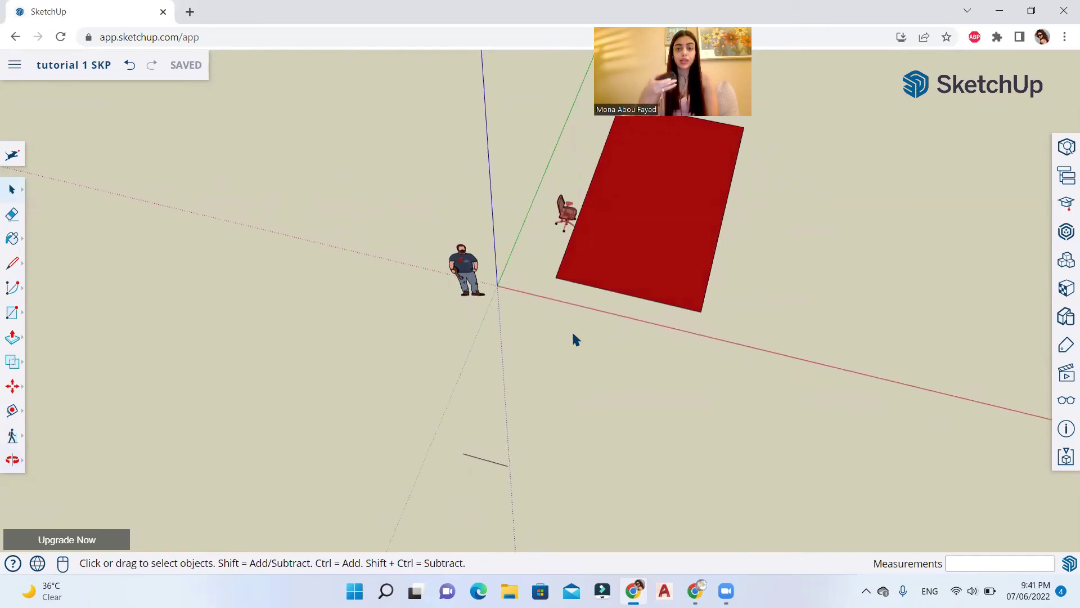
{"action": "scroll", "coordinate": [574, 335], "scroll_direction": "up", "scroll_amount": 2}
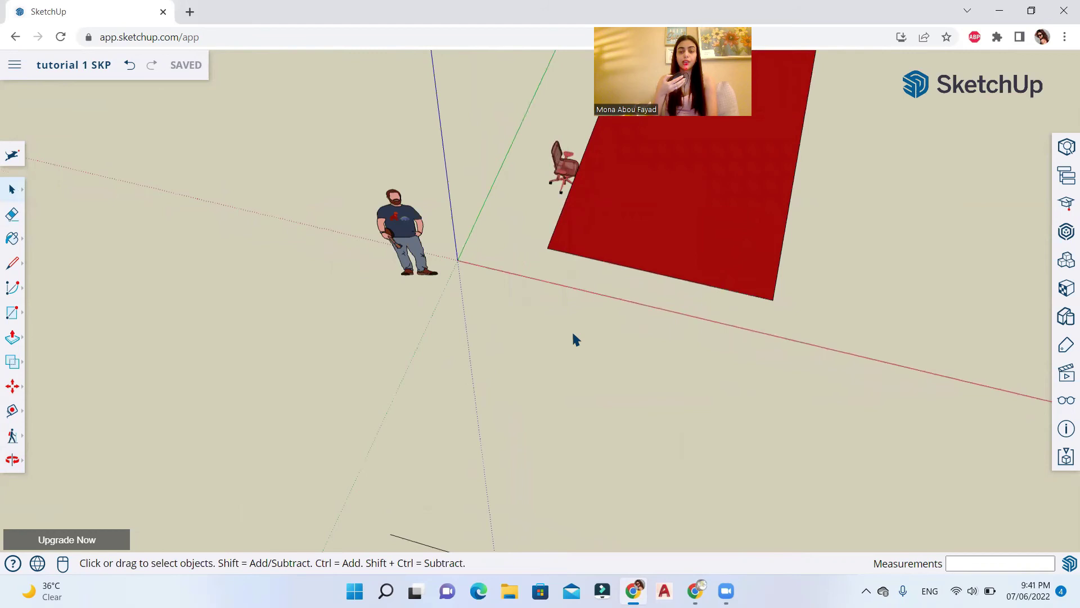
{"action": "scroll", "coordinate": [573, 336], "scroll_direction": "down", "scroll_amount": 3}
{"action": "scroll", "coordinate": [573, 336], "scroll_direction": "up", "scroll_amount": 2}
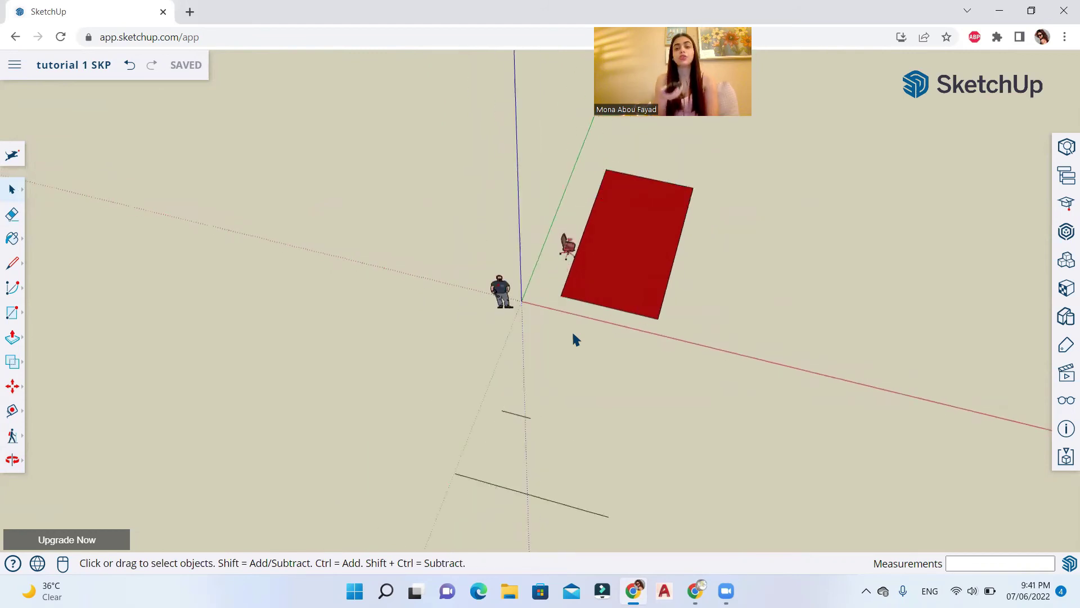
{"action": "scroll", "coordinate": [573, 336], "scroll_direction": "down", "scroll_amount": 3}
{"action": "scroll", "coordinate": [573, 336], "scroll_direction": "up", "scroll_amount": 3}
{"action": "scroll", "coordinate": [573, 336], "scroll_direction": "down", "scroll_amount": 3}
{"action": "scroll", "coordinate": [573, 335], "scroll_direction": "up", "scroll_amount": 3}
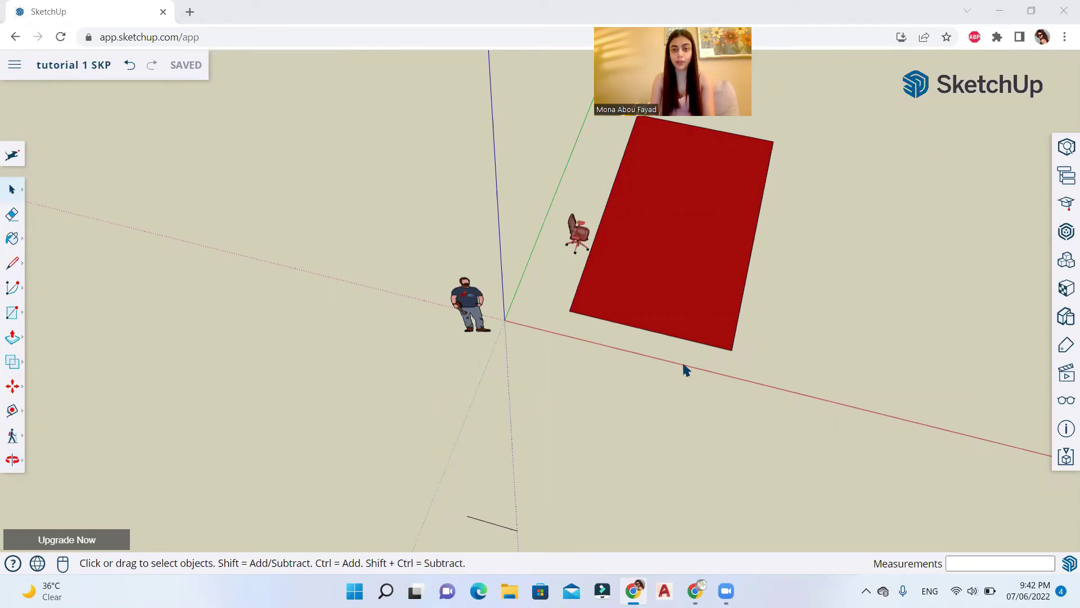
Pan the model across the view while staying in the Select tool.
{"action": "middle_click_drag", "start_coordinate": [567, 374], "coordinate": [621, 431]}
{"action": "left_click_drag", "start_coordinate": [460, 416], "coordinate": [456, 398]}
{"action": "key", "text": "space"}
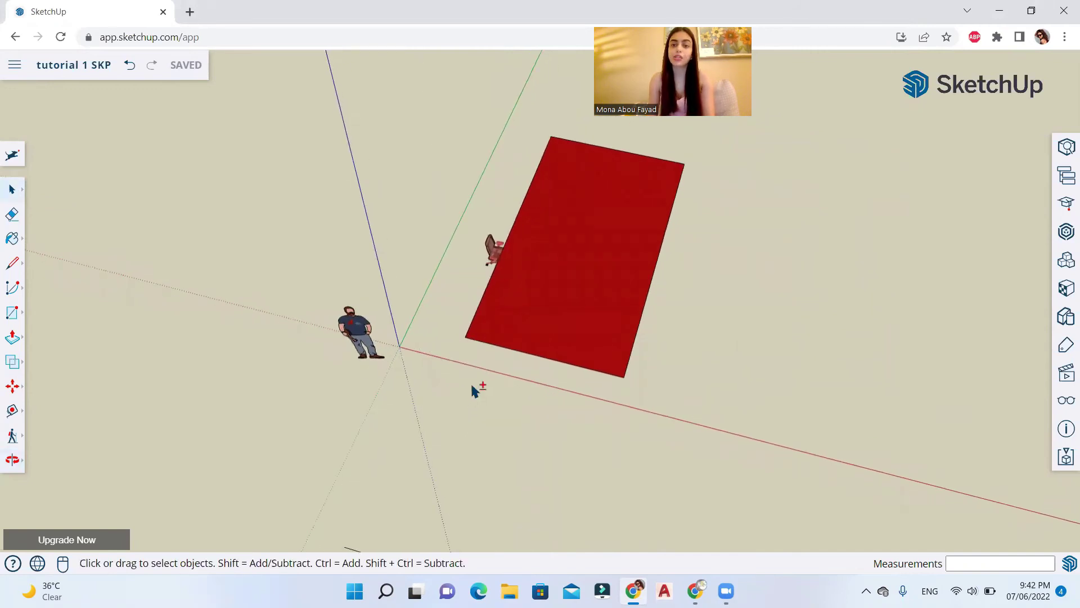
{"action": "middle_click_drag", "start_coordinate": [474, 388], "coordinate": [405, 375]}
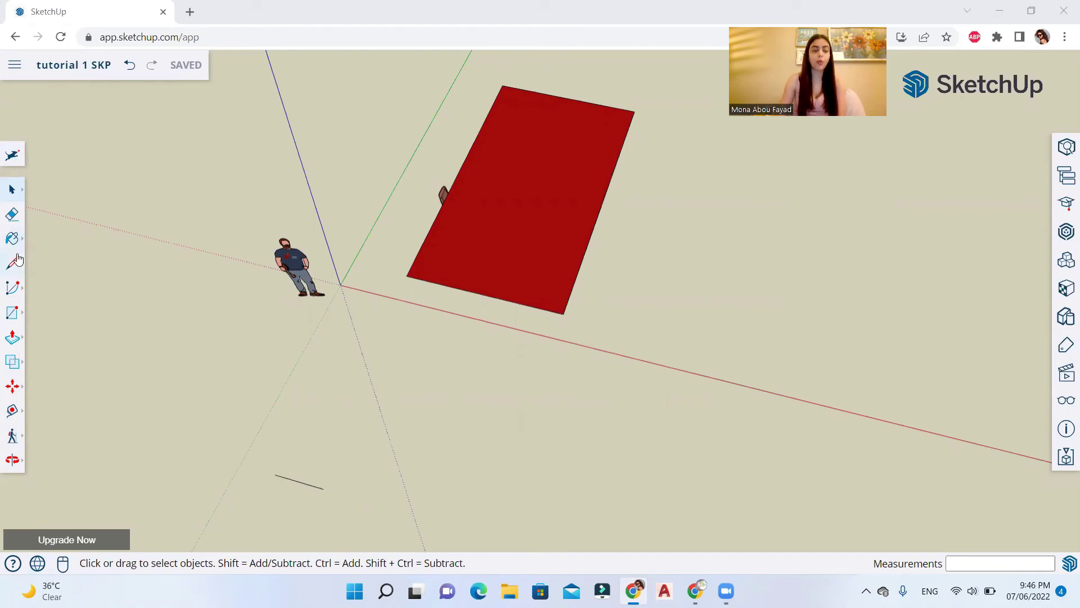
Try out the Line tool beside the red rectangle, following the green axis and drawing a vertical line along the blue axis.
{"action": "left_click", "coordinate": [111, 289]}
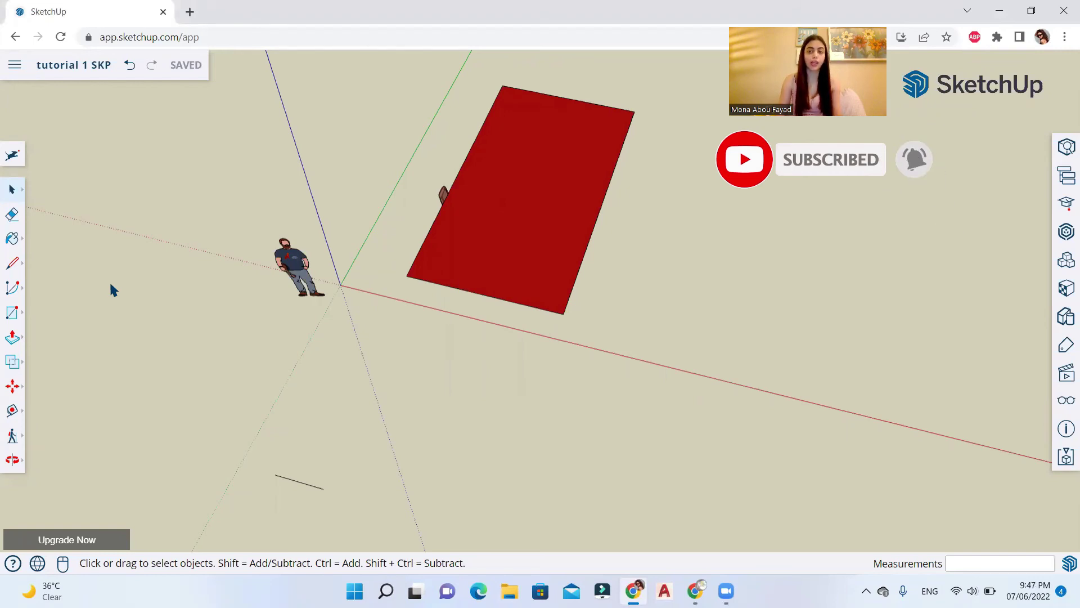
{"action": "key", "text": "l"}
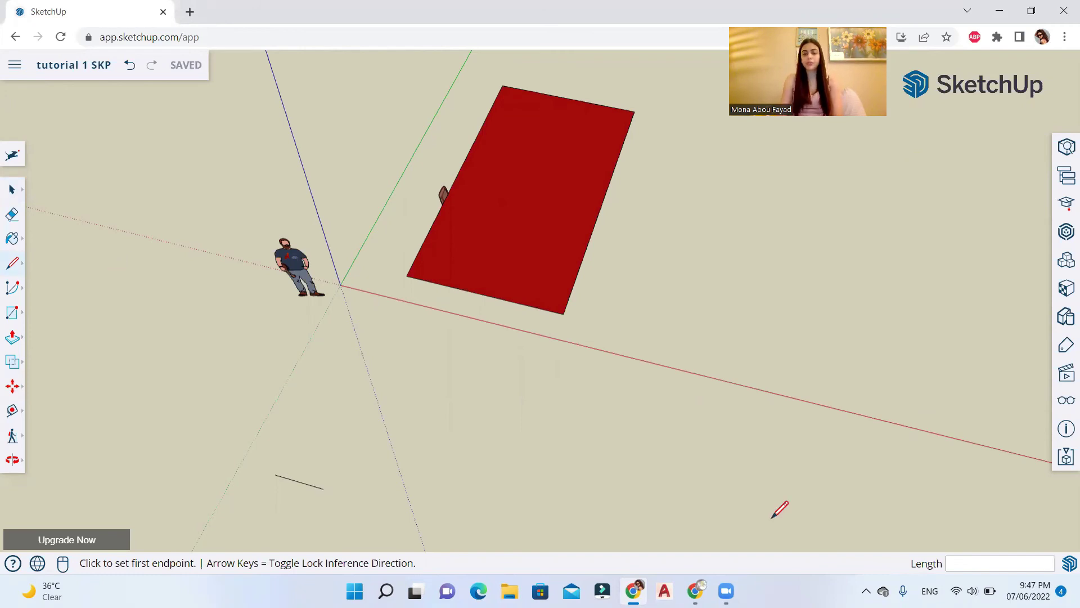
{"action": "scroll", "coordinate": [647, 393], "scroll_direction": "down", "scroll_amount": 5}
{"action": "scroll", "coordinate": [859, 375], "scroll_direction": "up", "scroll_amount": 5}
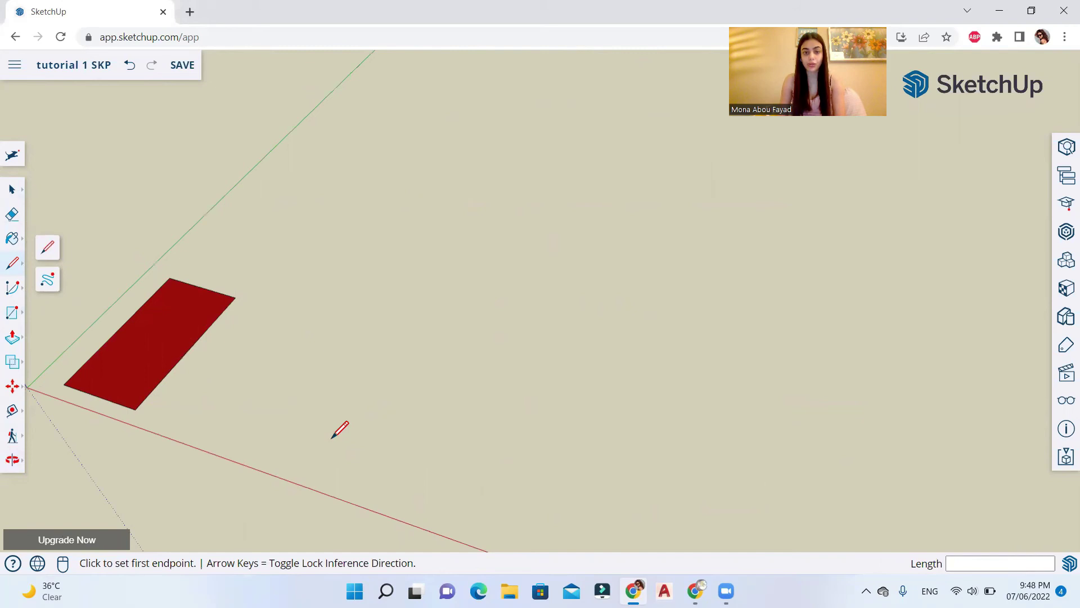
{"action": "left_click", "coordinate": [280, 403]}
{"action": "key", "text": "Escape"}
{"action": "left_click", "coordinate": [331, 439]}
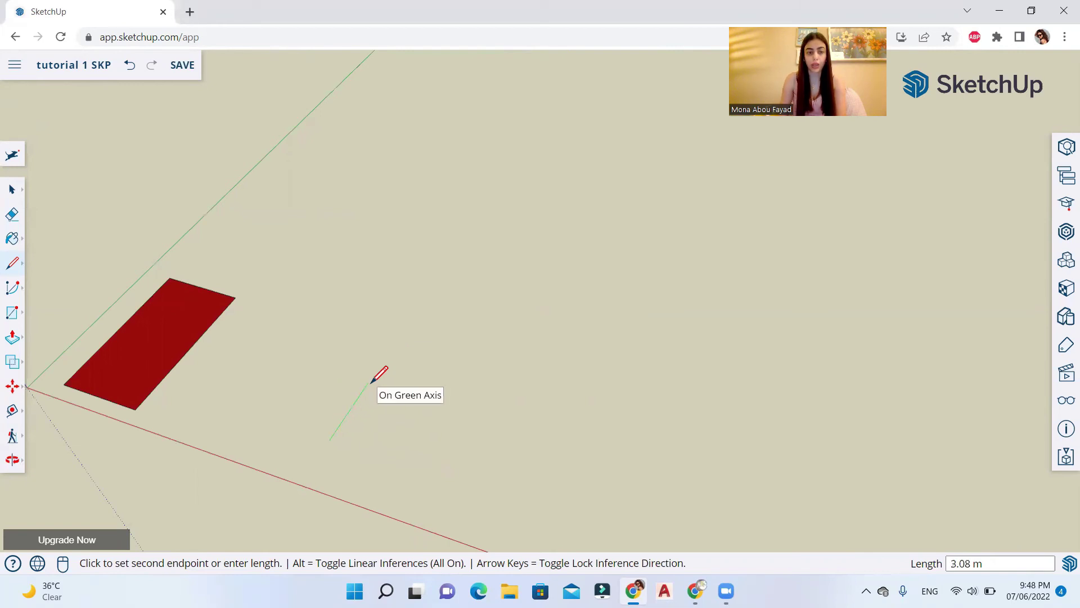
{"action": "scroll", "coordinate": [371, 382], "scroll_direction": "down", "scroll_amount": 5}
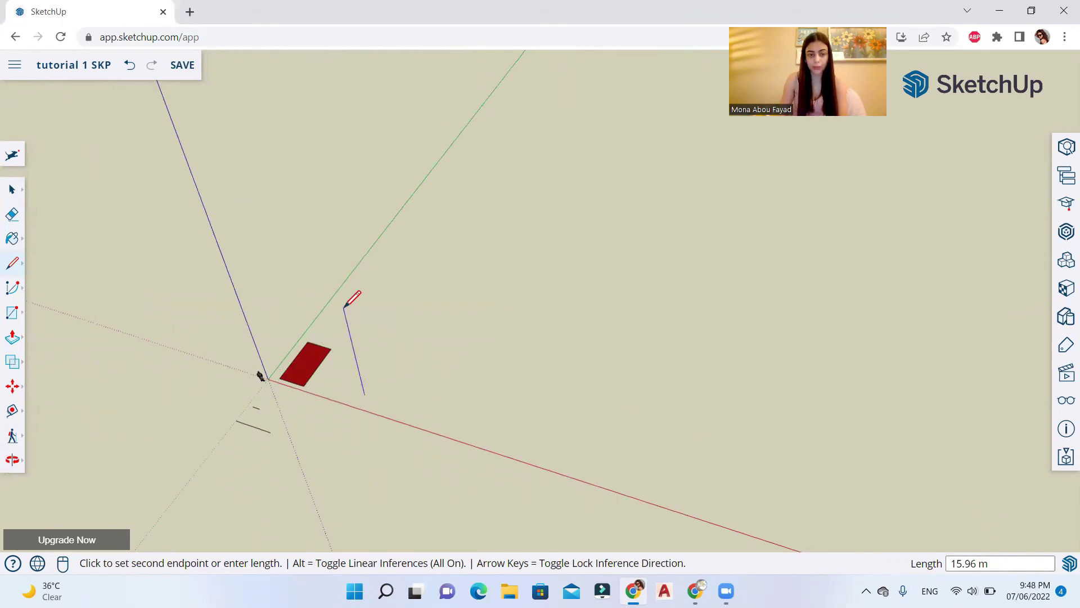
{"action": "middle_click_drag", "start_coordinate": [346, 307], "coordinate": [368, 260]}
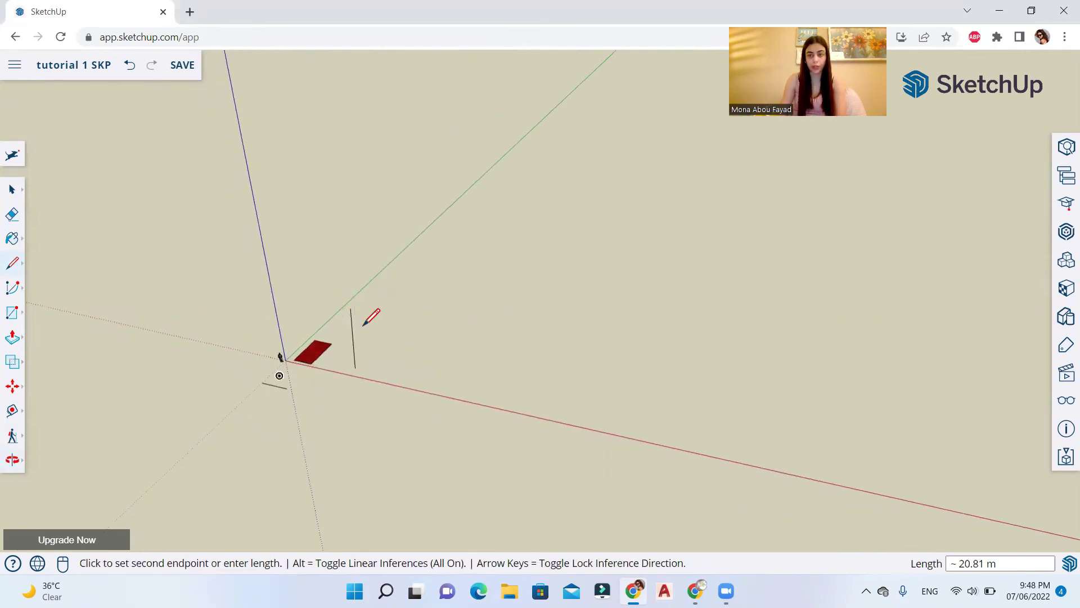
Draw a closed four-sided face with the Line tool, locking edge directions, on the ground beyond the red rectangle.
{"action": "scroll", "coordinate": [357, 298], "scroll_direction": "up", "scroll_amount": 3}
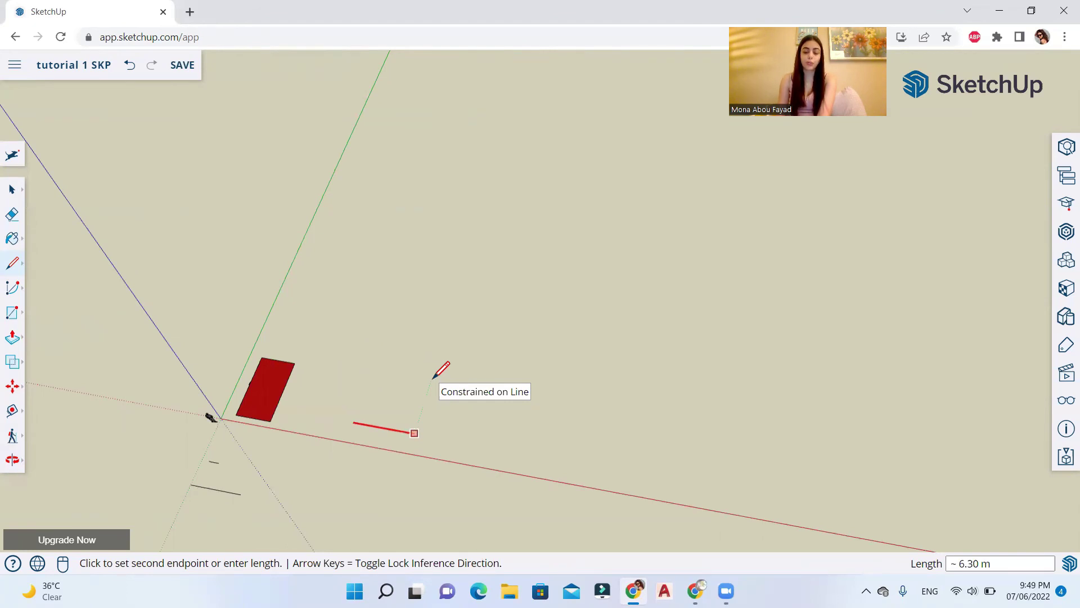
{"action": "key", "text": "Up"}
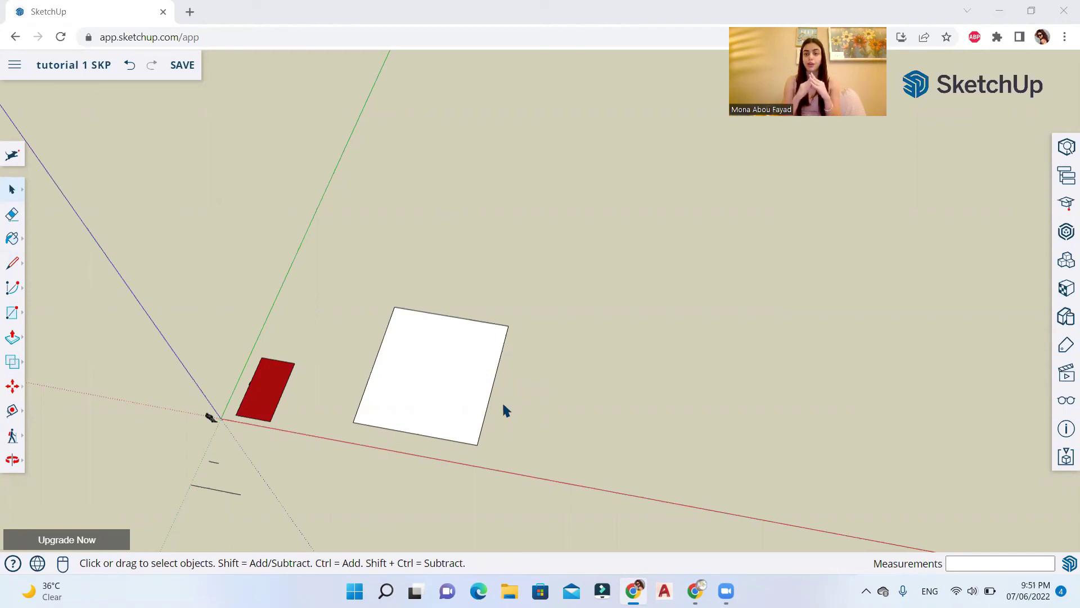
Delete the white face inside its four edges and undo the deletion.
{"action": "left_click", "coordinate": [448, 346]}
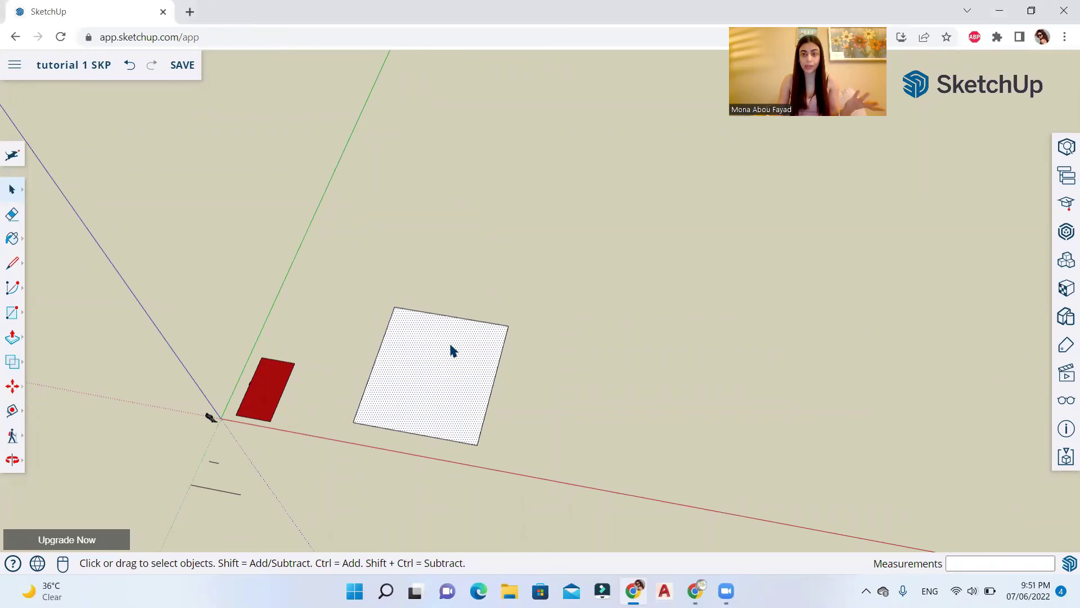
{"action": "key", "text": "Delete"}
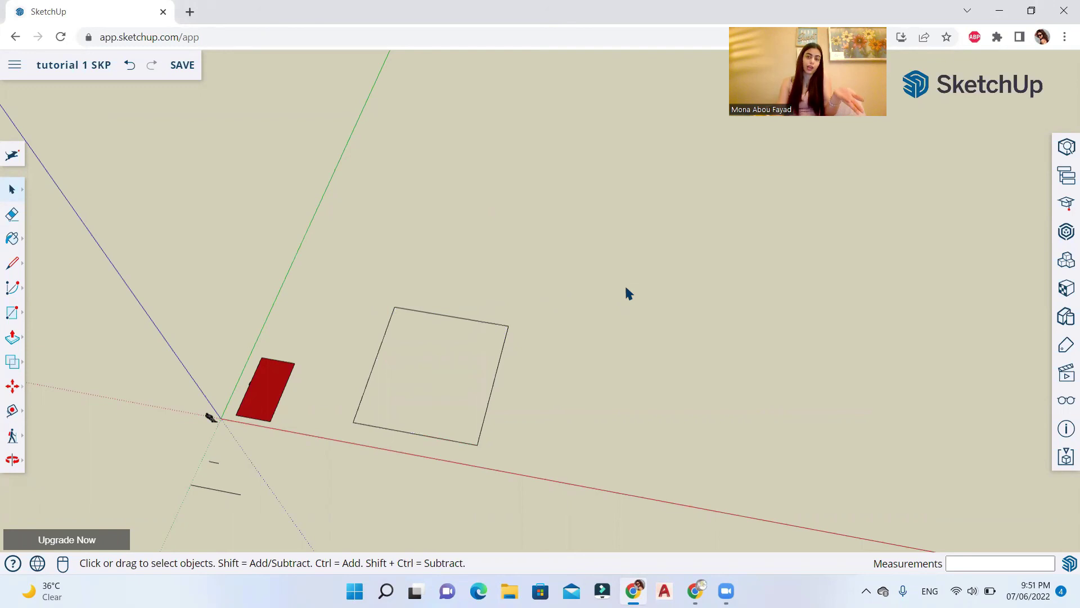
{"action": "key", "text": "ctrl+z"}
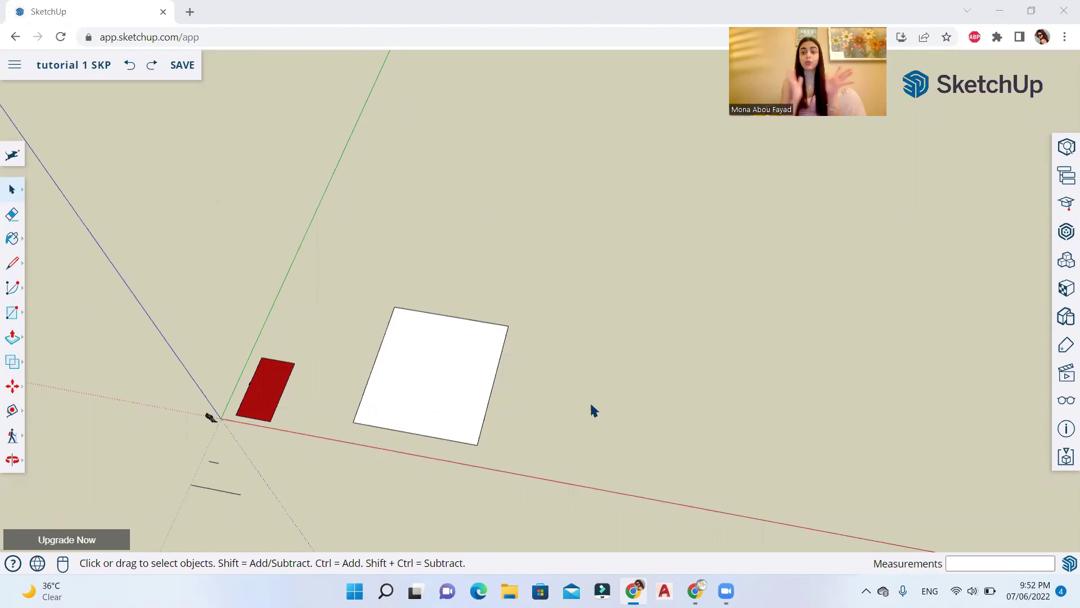
Draw a closed loop of lines whose points do not share one plane, starting at the red axis beyond the white face.
{"action": "middle_click_drag", "start_coordinate": [590, 409], "coordinate": [510, 254]}
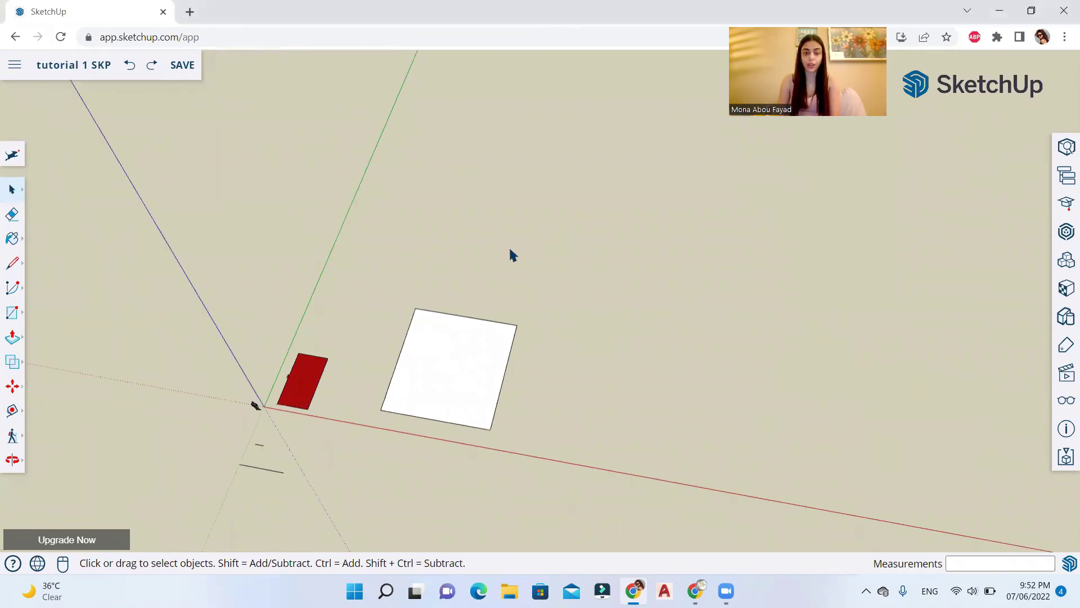
{"action": "middle_click_drag", "start_coordinate": [534, 384], "coordinate": [647, 335]}
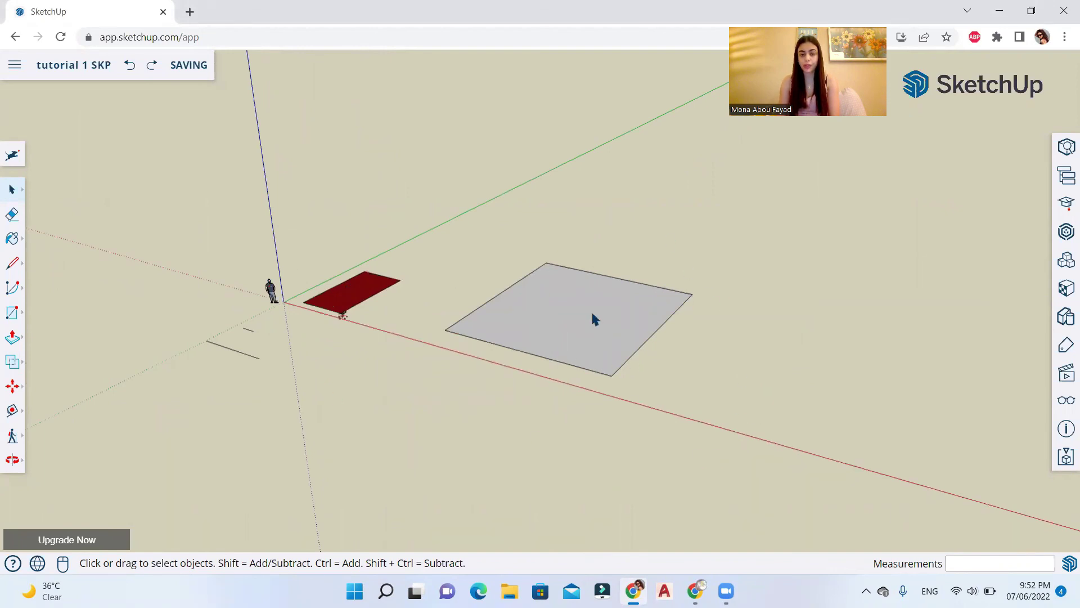
{"action": "scroll", "coordinate": [238, 462], "scroll_direction": "down", "scroll_amount": 2}
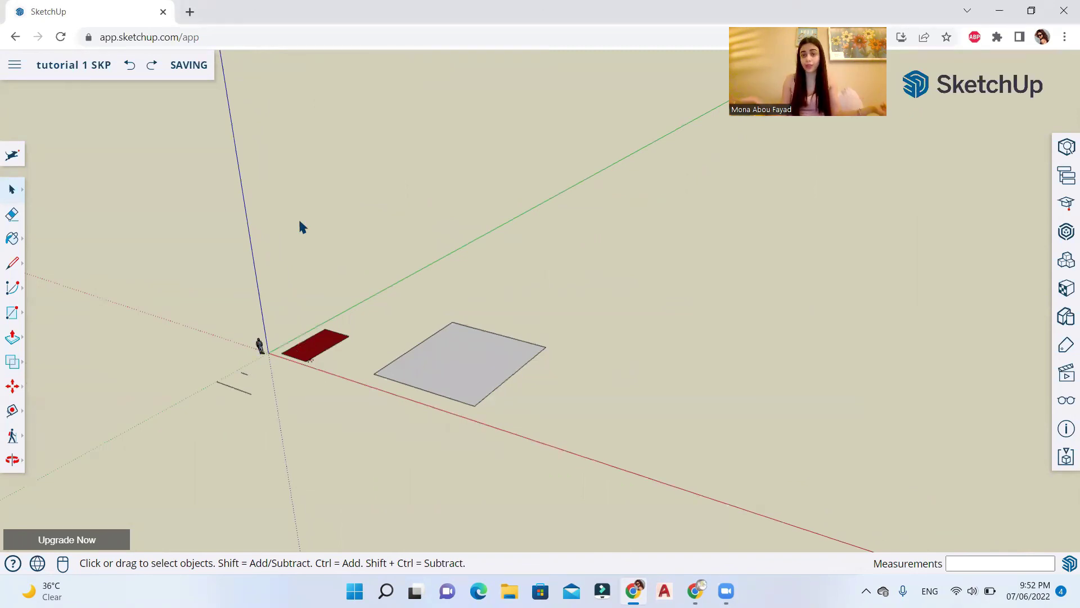
{"action": "left_click", "coordinate": [13, 263]}
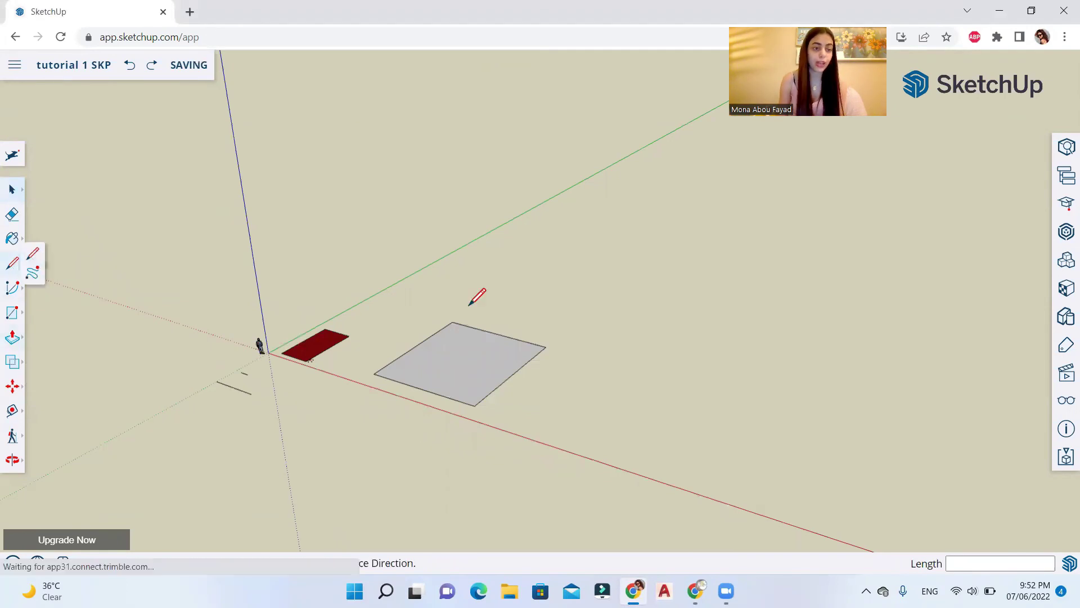
{"action": "left_click", "coordinate": [589, 458]}
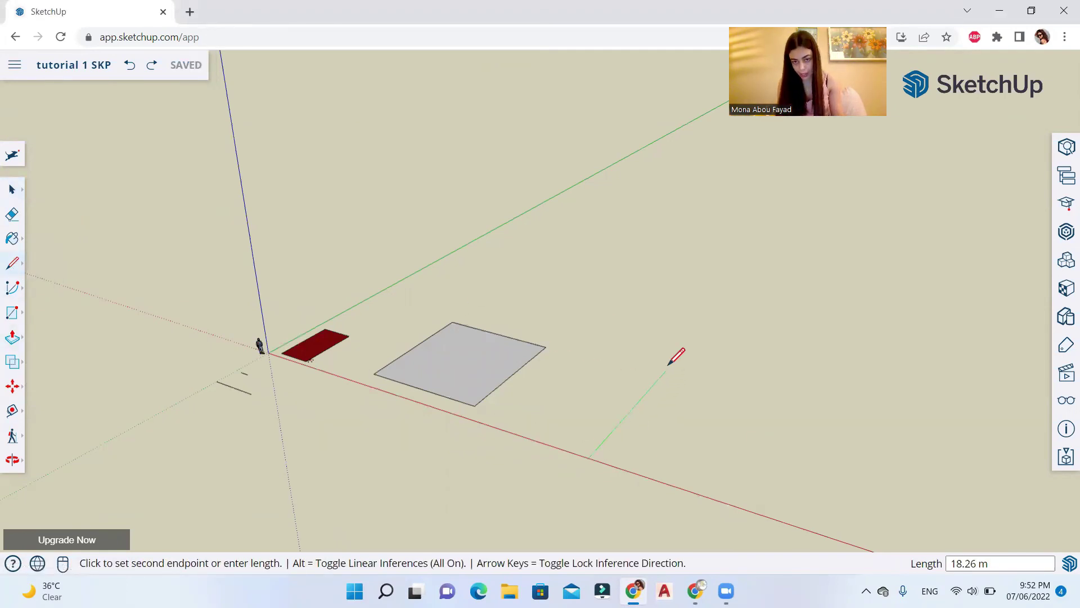
{"action": "left_click", "coordinate": [688, 345]}
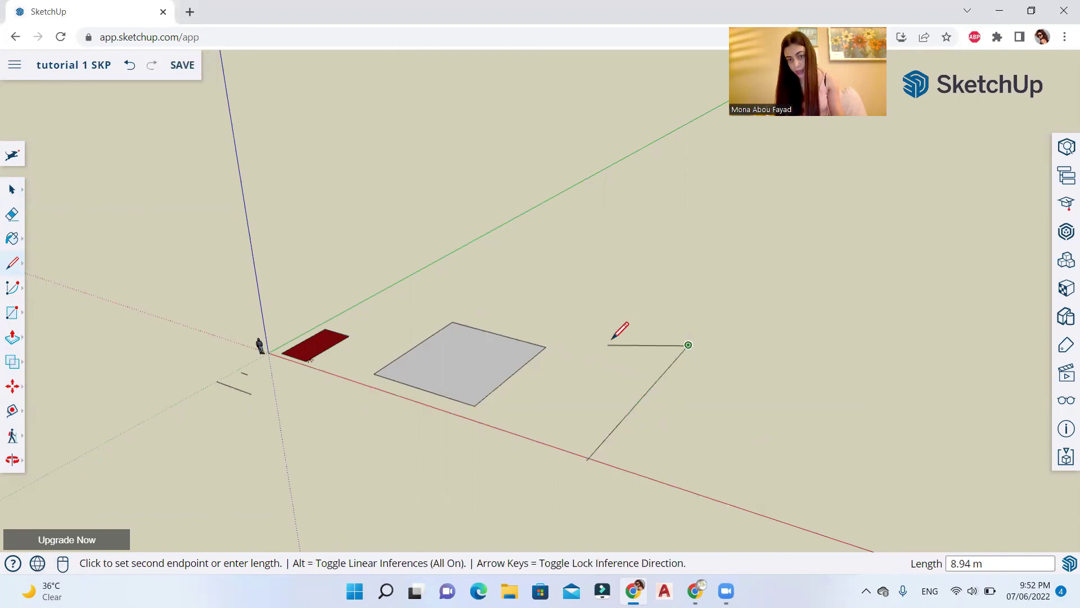
{"action": "left_click", "coordinate": [701, 189]}
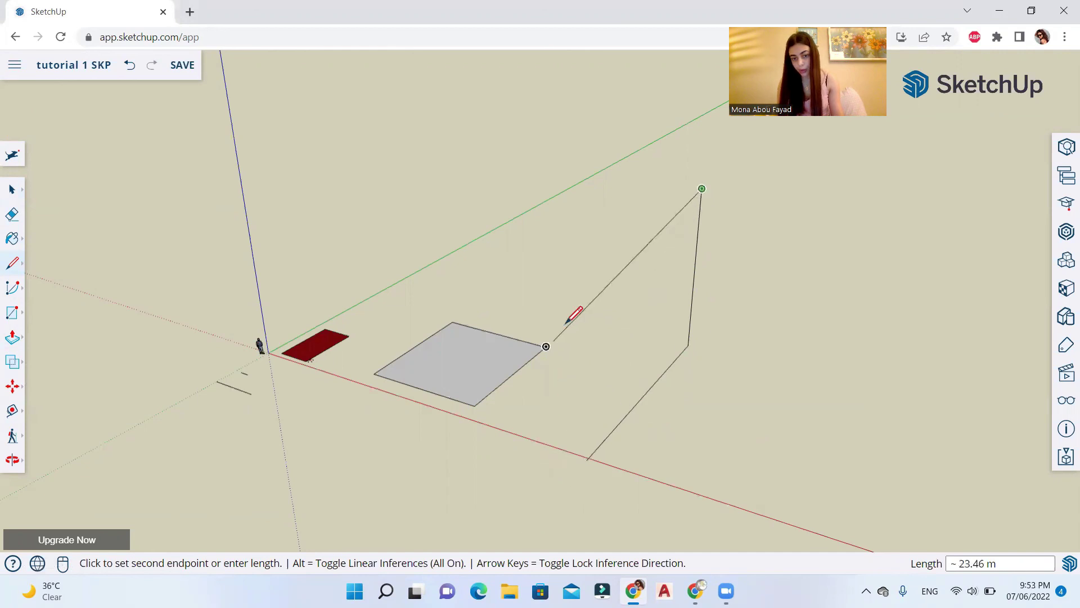
{"action": "scroll", "coordinate": [566, 322], "scroll_direction": "down", "scroll_amount": 2}
{"action": "scroll", "coordinate": [564, 444], "scroll_direction": "up", "scroll_amount": 3}
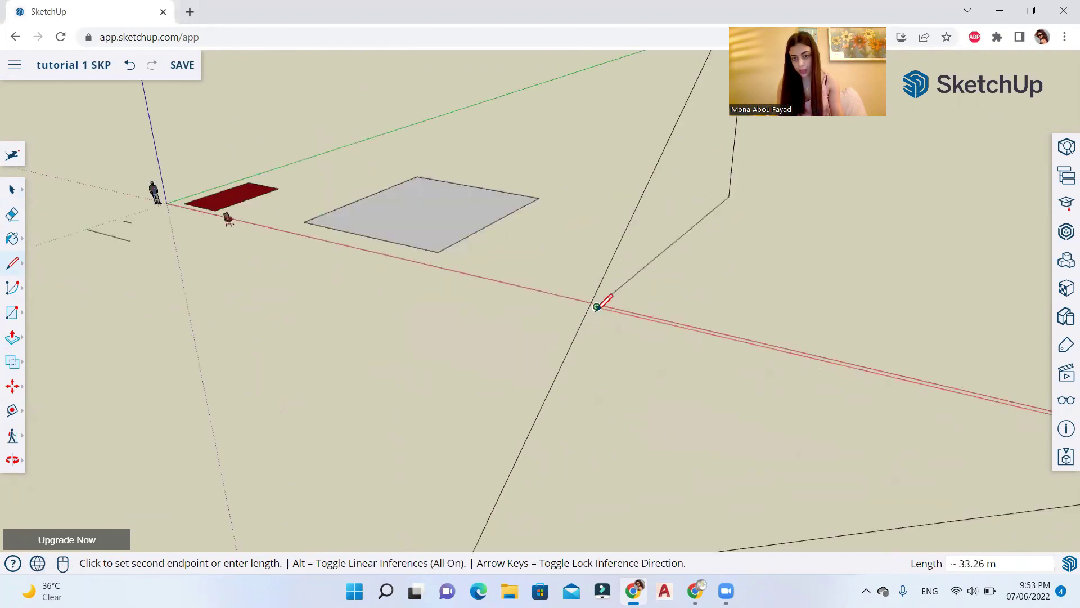
{"action": "scroll", "coordinate": [621, 377], "scroll_direction": "down", "scroll_amount": 2}
{"action": "mouse_move", "coordinate": [622, 366]}
{"action": "middle_mouse_down"}
{"action": "mouse_move", "coordinate": [483, 217]}
{"action": "mouse_move", "coordinate": [584, 285]}
{"action": "mouse_move", "coordinate": [611, 404]}
{"action": "mouse_move", "coordinate": [451, 298]}
{"action": "mouse_move", "coordinate": [389, 292]}
{"action": "mouse_move", "coordinate": [367, 405]}
{"action": "mouse_move", "coordinate": [588, 483]}
{"action": "mouse_move", "coordinate": [699, 437]}
{"action": "mouse_move", "coordinate": [628, 373]}
{"action": "middle_mouse_up"}
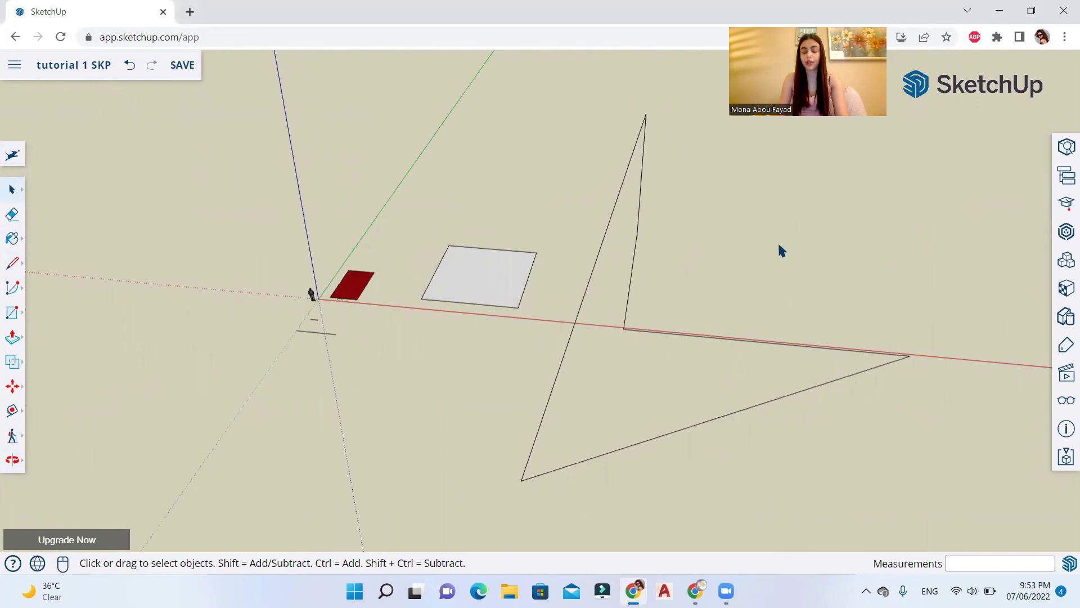
Delete the four-sided shape's face and recreate it by retracing its far edge with the Line tool.
{"action": "middle_click_drag", "start_coordinate": [648, 378], "coordinate": [704, 373]}
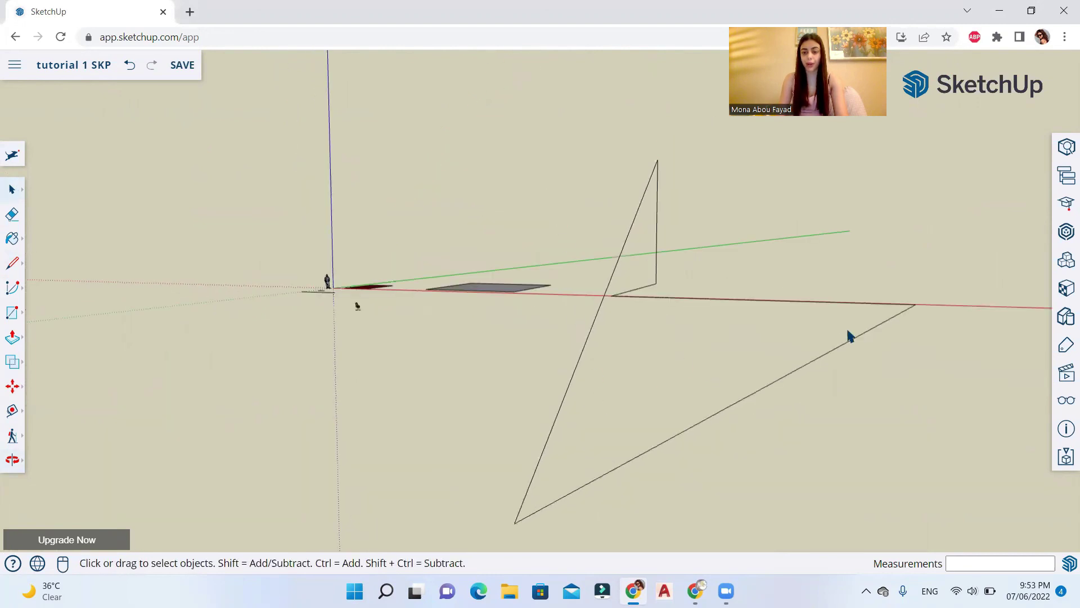
{"action": "middle_click_drag", "start_coordinate": [623, 239], "coordinate": [647, 340]}
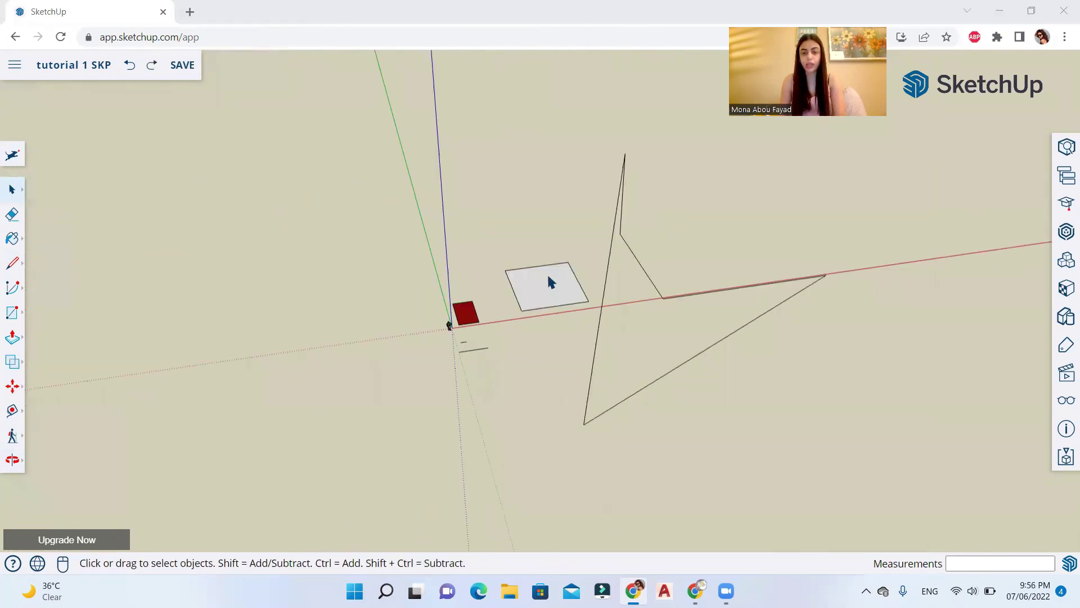
{"action": "key", "text": "Delete"}
{"action": "scroll", "coordinate": [574, 305], "scroll_direction": "up", "scroll_amount": 3}
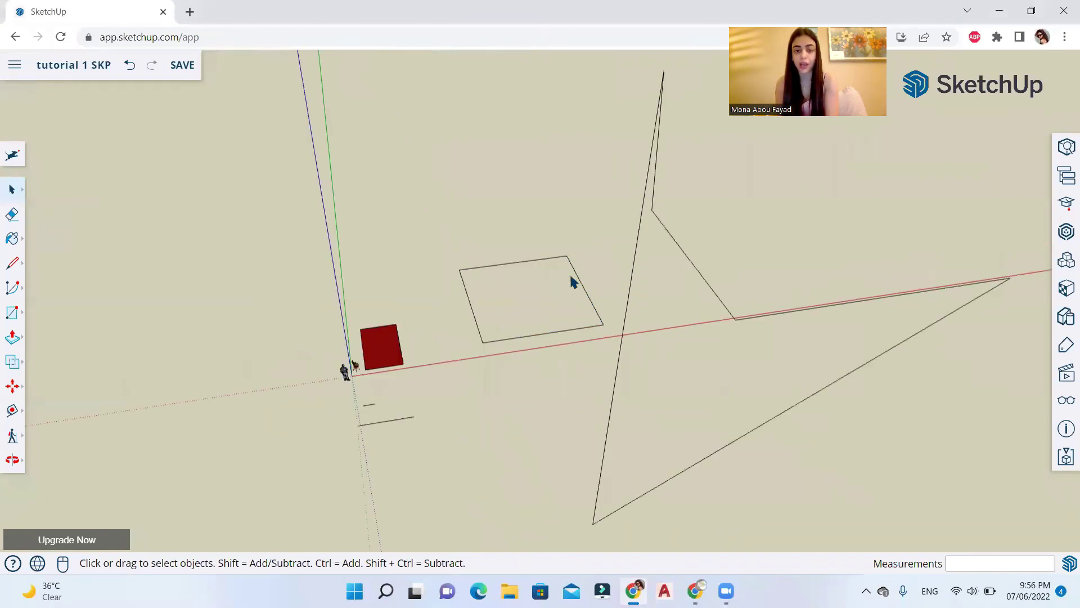
{"action": "left_click", "coordinate": [9, 266]}
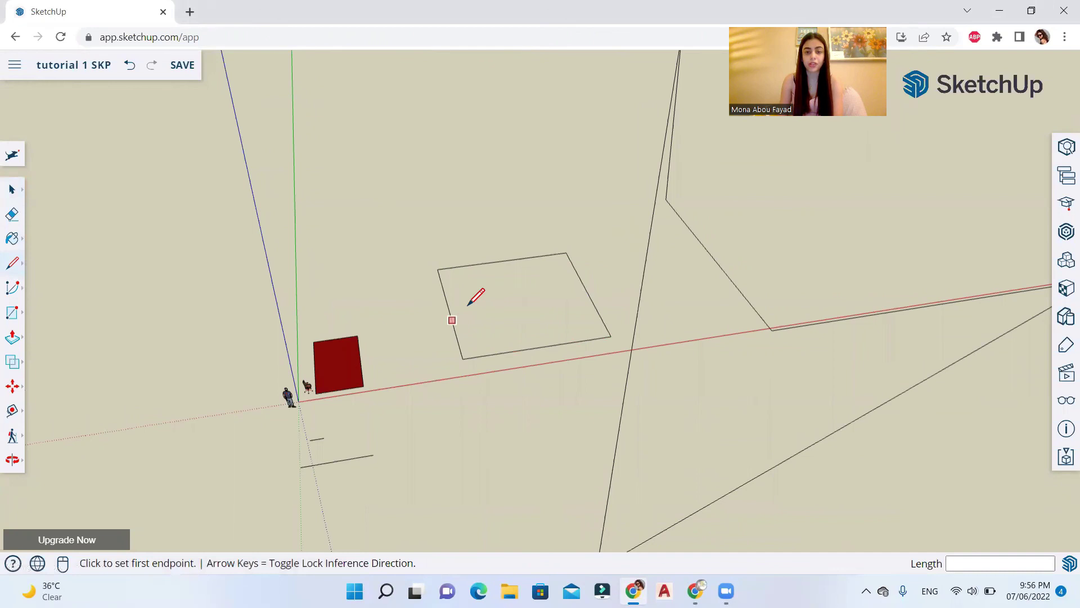
{"action": "left_click", "coordinate": [566, 252]}
{"action": "left_click", "coordinate": [437, 269]}
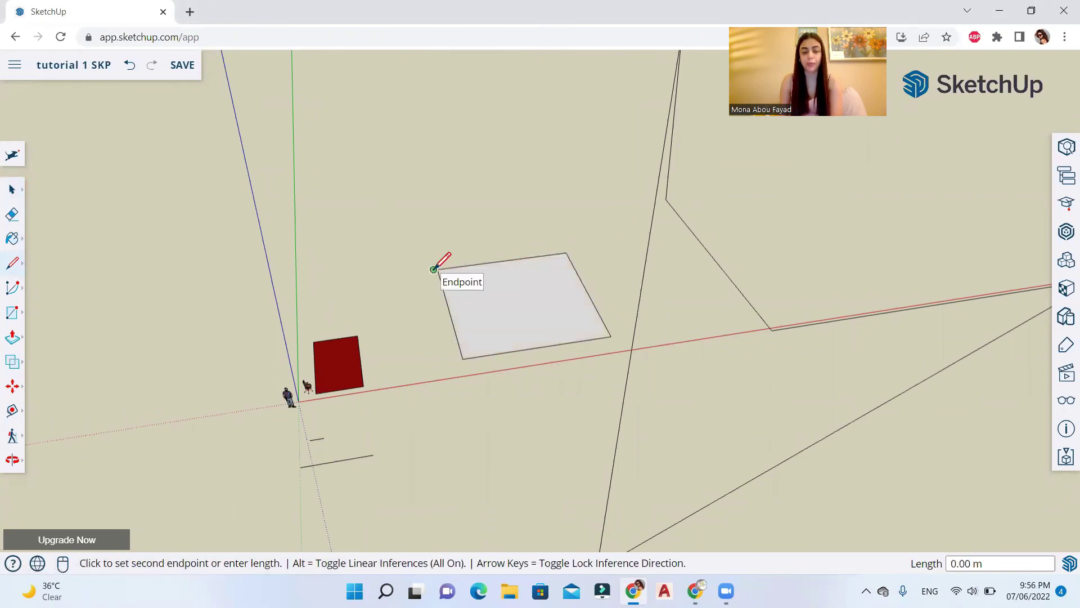
{"action": "key", "text": "Escape"}
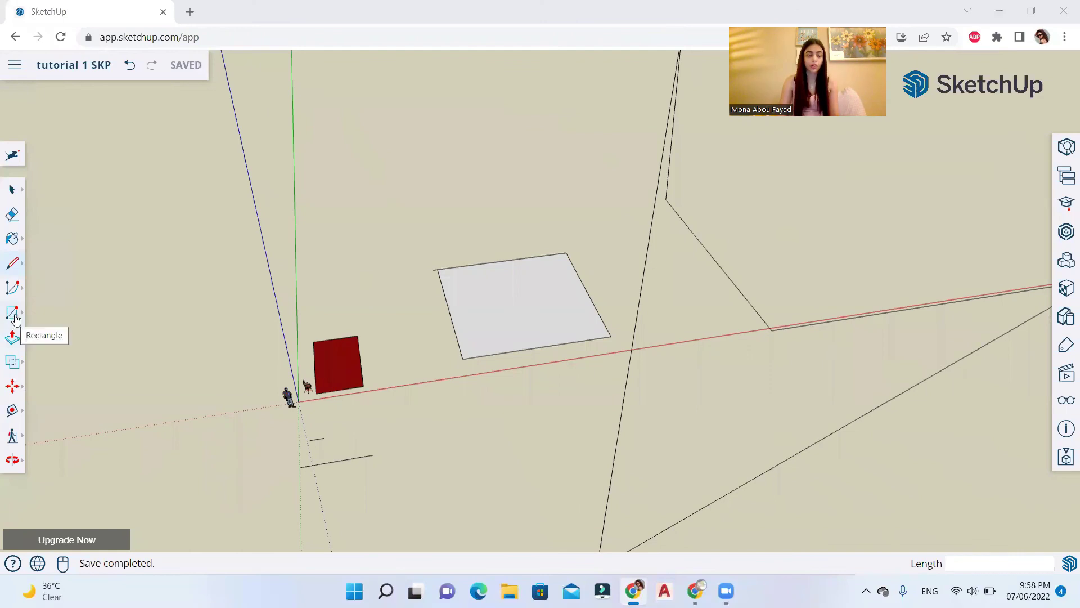
Draw a large vertical rectangle from its center, near the red axis beyond the line loop.
{"action": "left_click", "coordinate": [14, 313]}
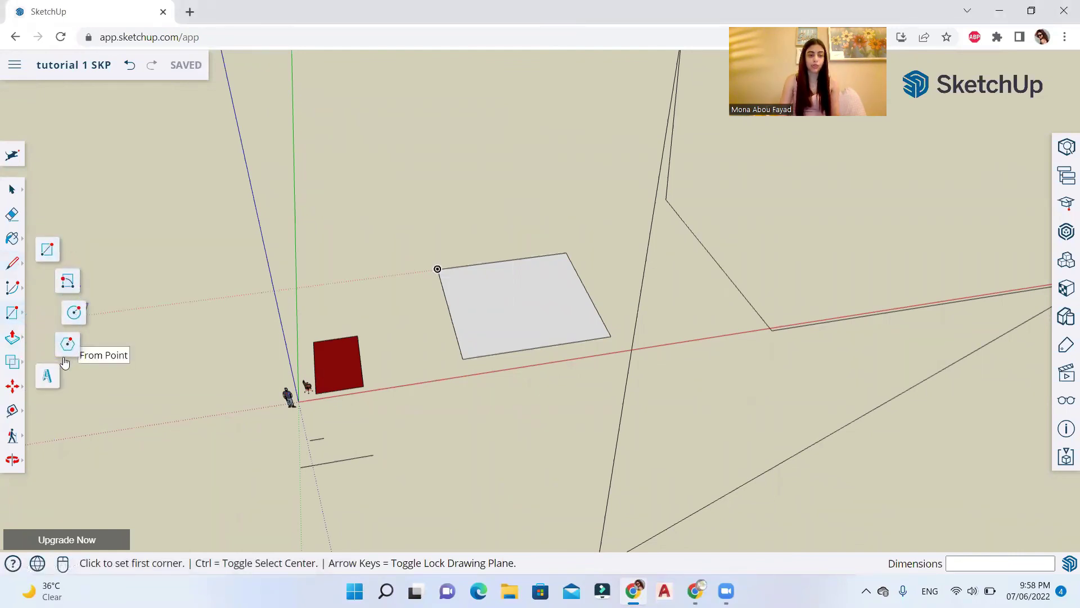
{"action": "left_click", "coordinate": [46, 259]}
{"action": "scroll", "coordinate": [255, 376], "scroll_direction": "down", "scroll_amount": 3}
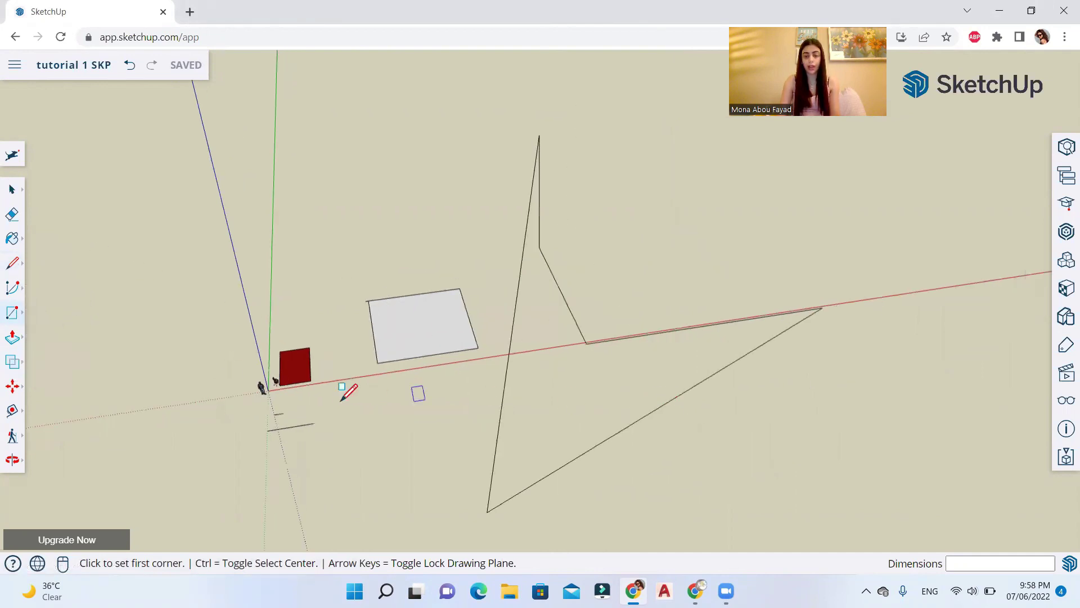
{"action": "middle_click_drag", "start_coordinate": [340, 400], "coordinate": [590, 243]}
{"action": "key", "text": "ctrl"}
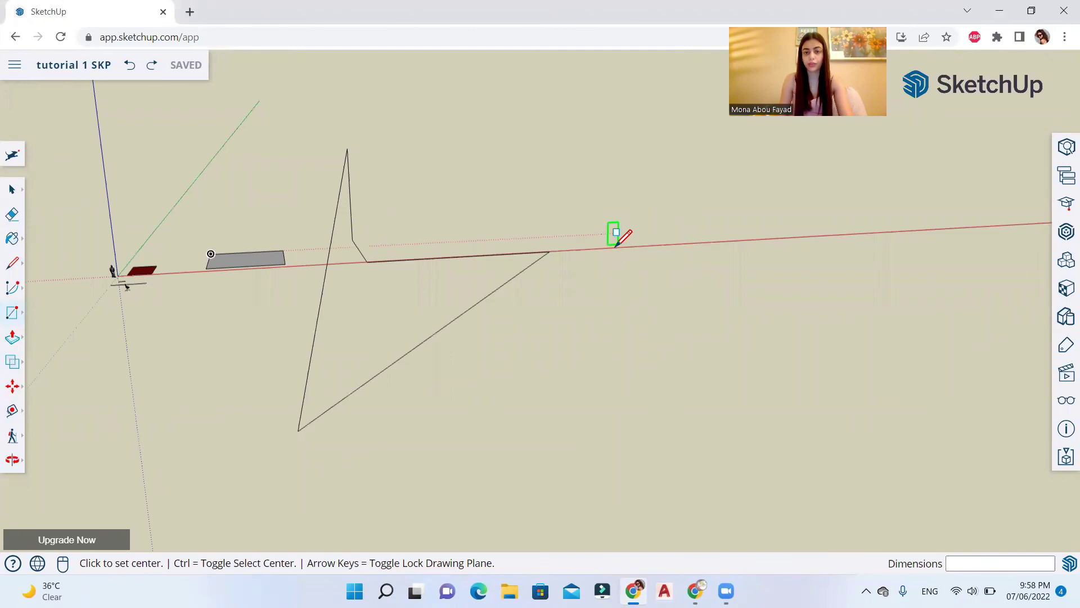
{"action": "left_click", "coordinate": [610, 239]}
{"action": "left_click", "coordinate": [677, 155]}
{"action": "middle_click_drag", "start_coordinate": [677, 155], "coordinate": [518, 467]}
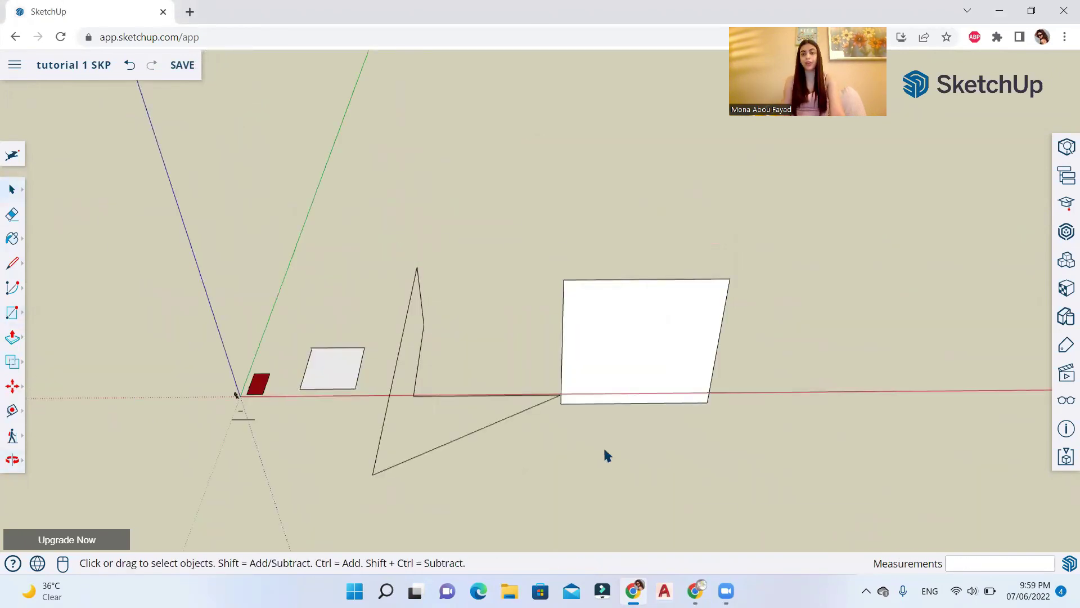